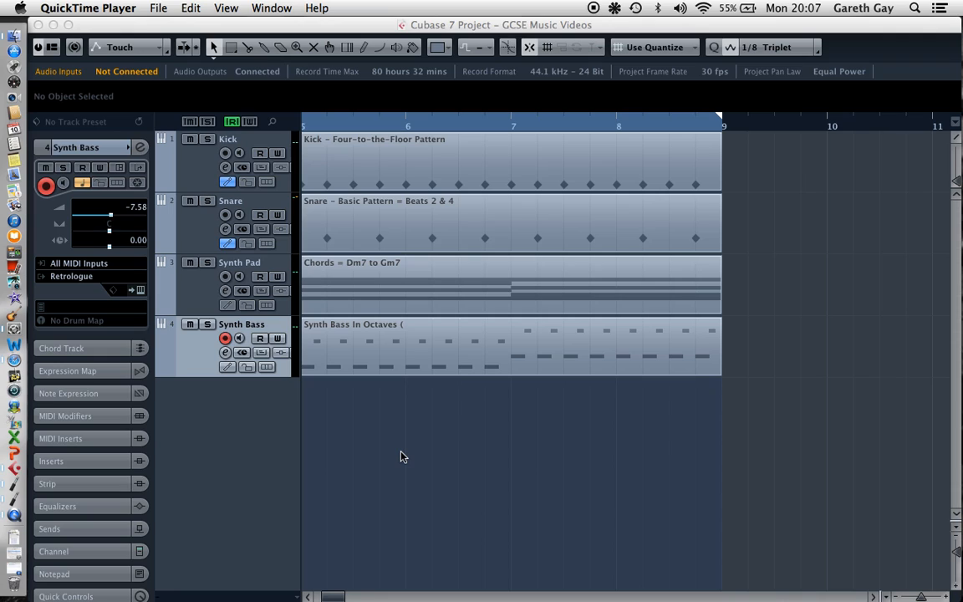
Add one instrument track that uses the Retrologue synth
right_click(259, 408)
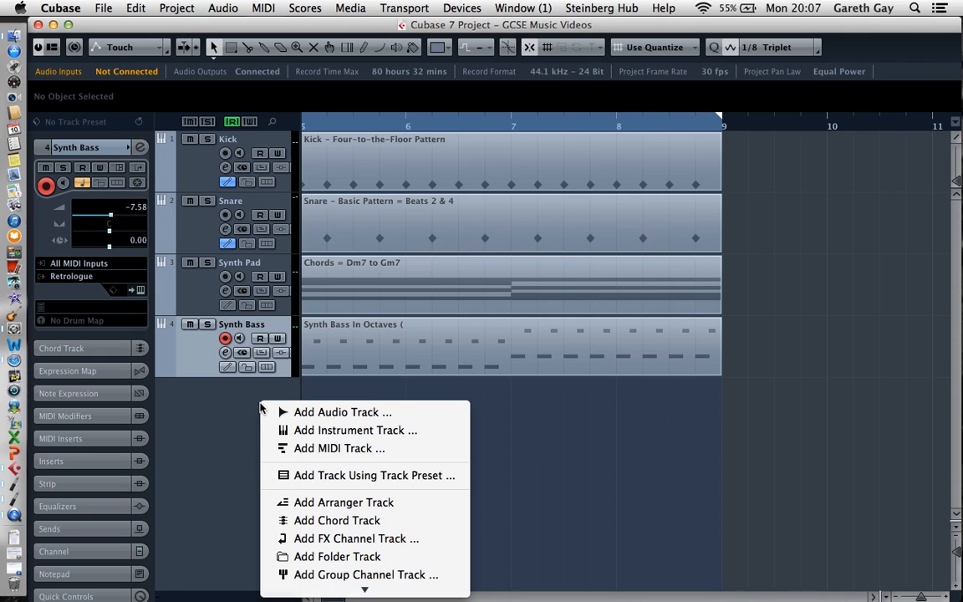
click(297, 430)
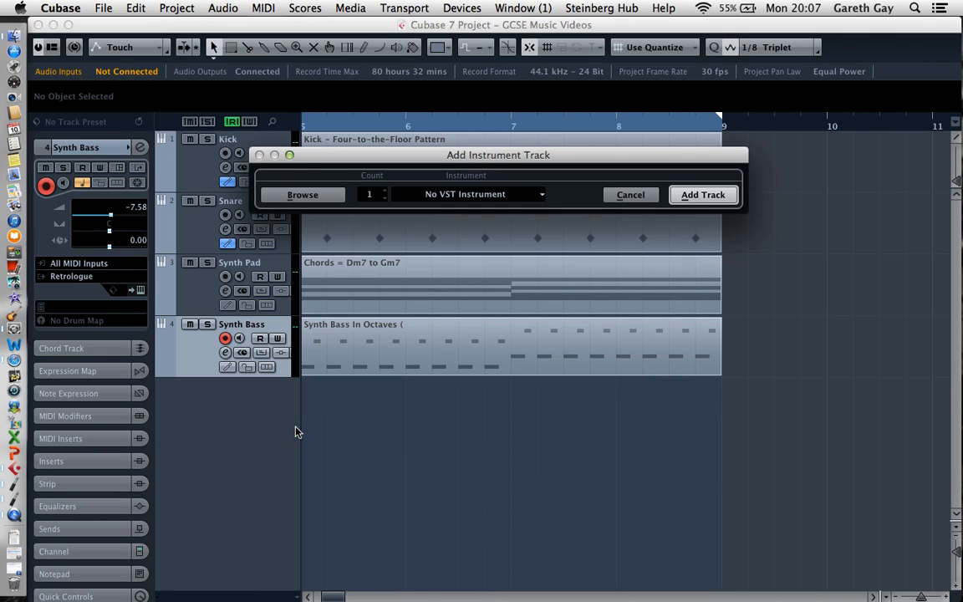
click(532, 197)
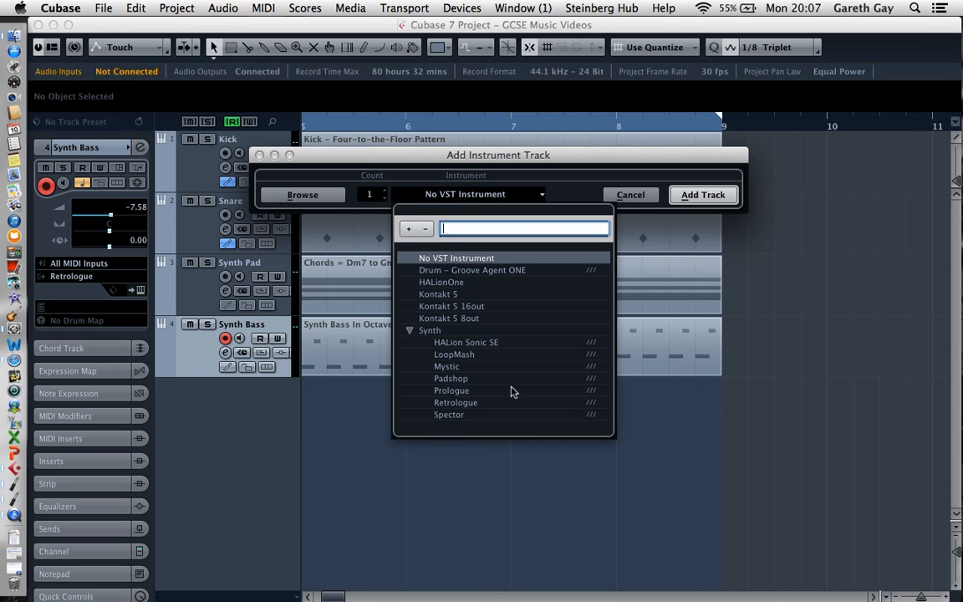
click(481, 403)
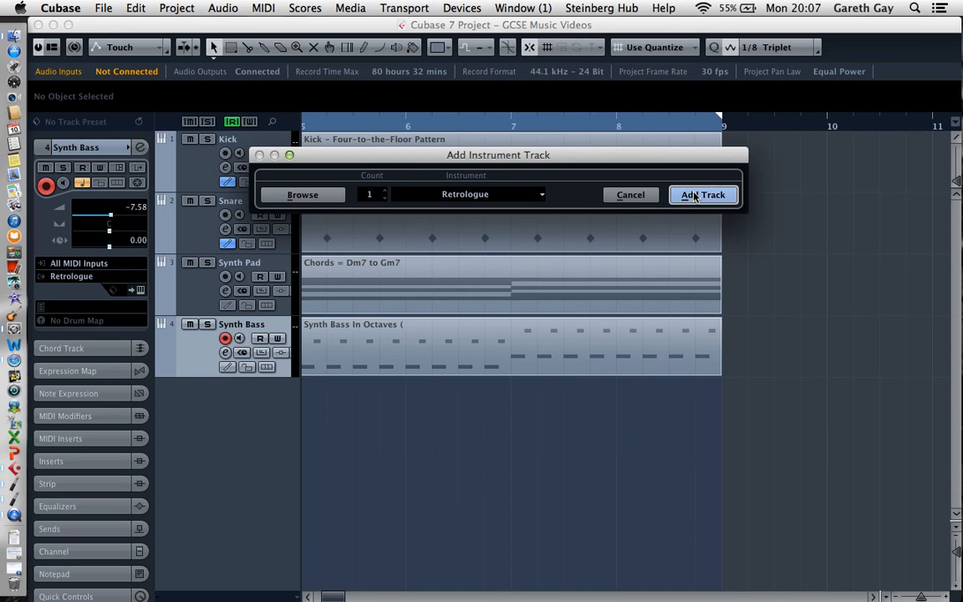
click(693, 195)
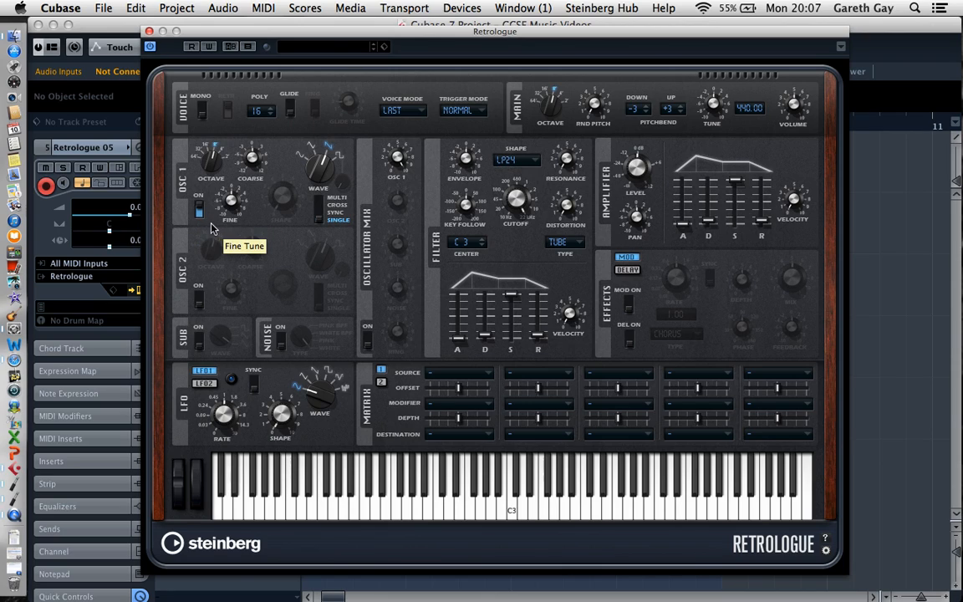
Switch off oscillator 1, enable the noise source with the White type, lower the amplifier sustain to about half, and close the synth
click(200, 213)
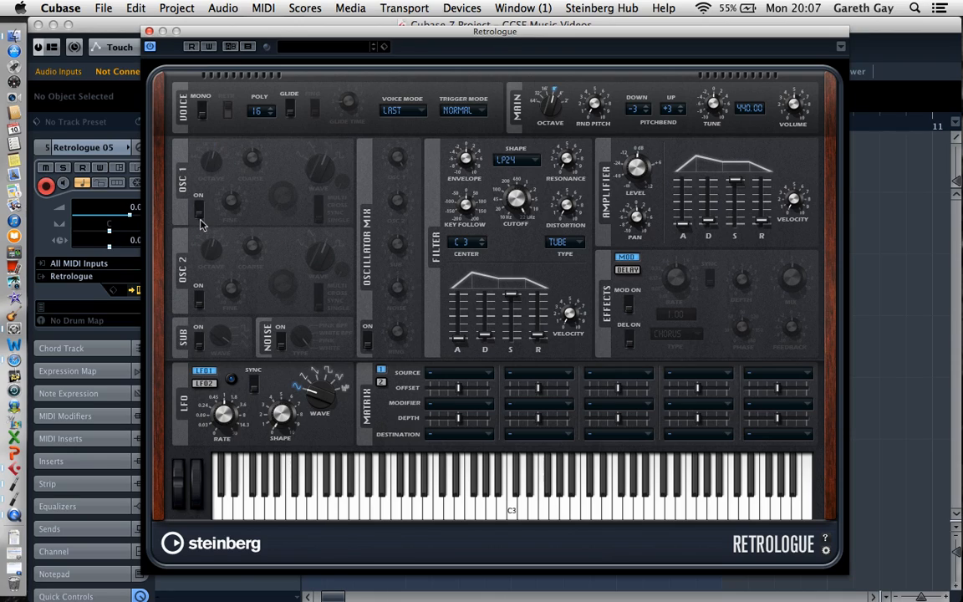
click(282, 340)
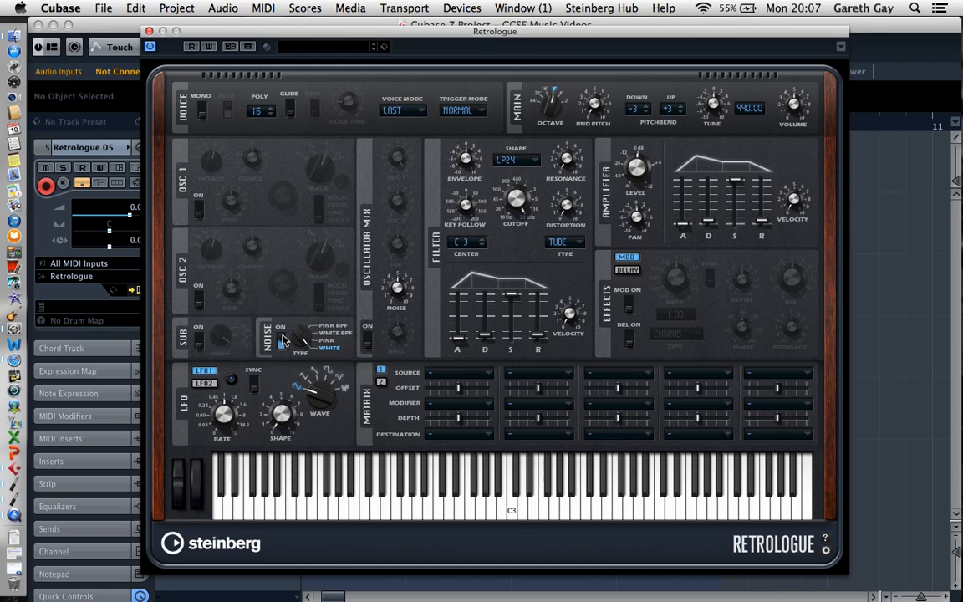
drag(735, 181, 739, 208)
mouse_move(515, 201)
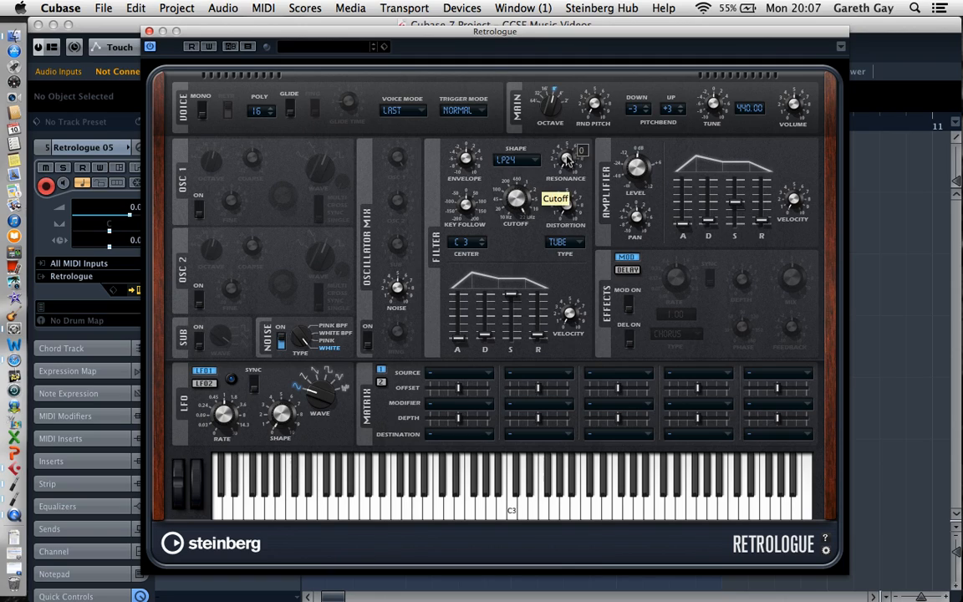
mouse_move(573, 159)
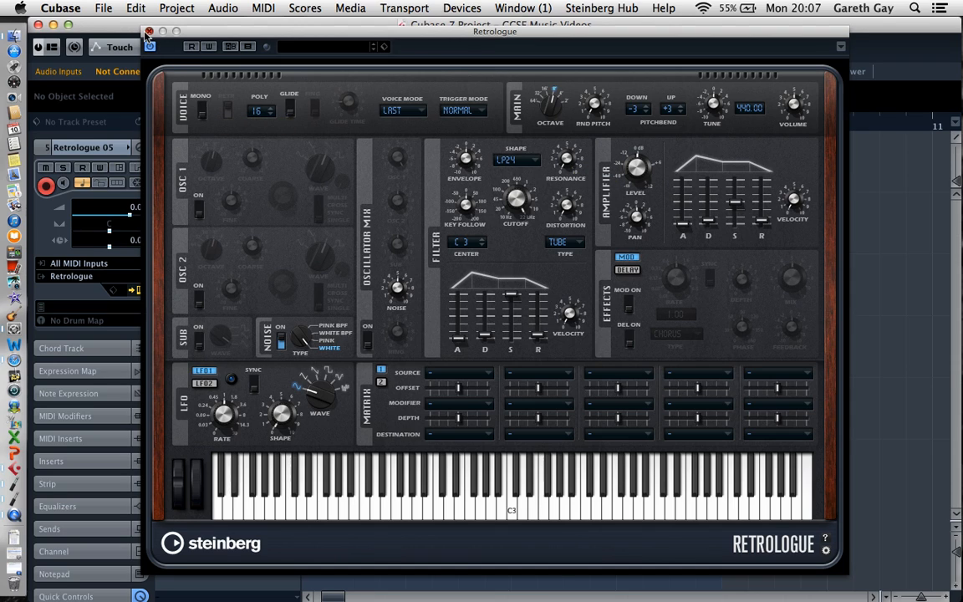
click(148, 32)
Rename the new Retrologue track as White Noise Sweep
double_click(249, 387)
text(White)
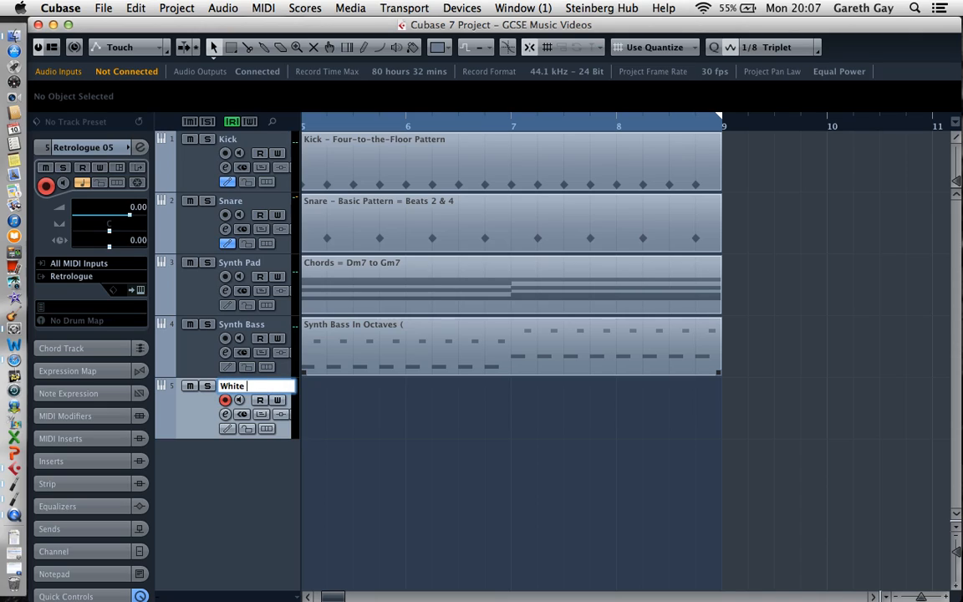
text( Noise Sweep)
key(Return)
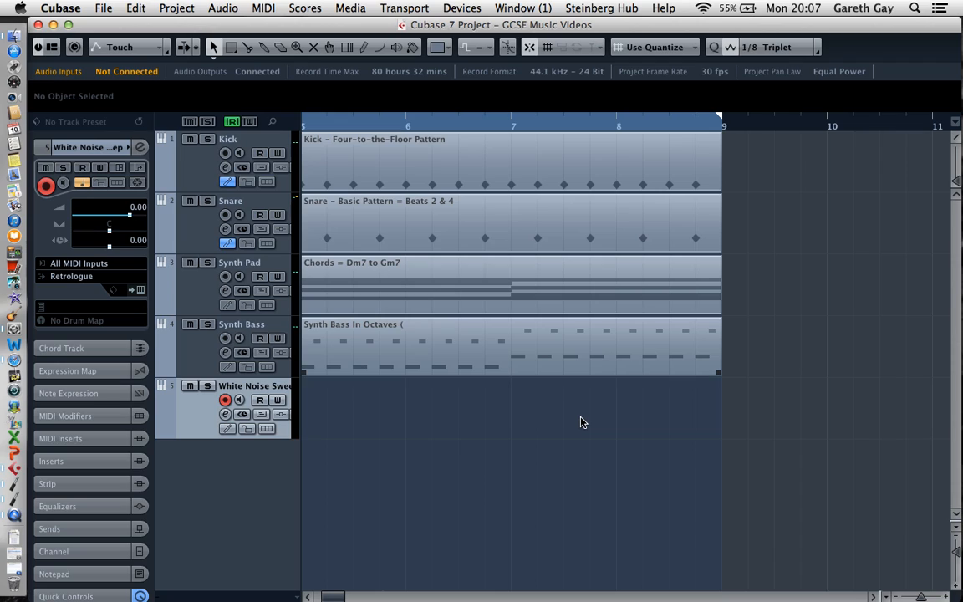
Draw a one-bar part at bar 8 on the White Noise Sweep track and fill it with a single one-bar D3 note
click(363, 48)
drag(621, 408, 722, 426)
double_click(692, 428)
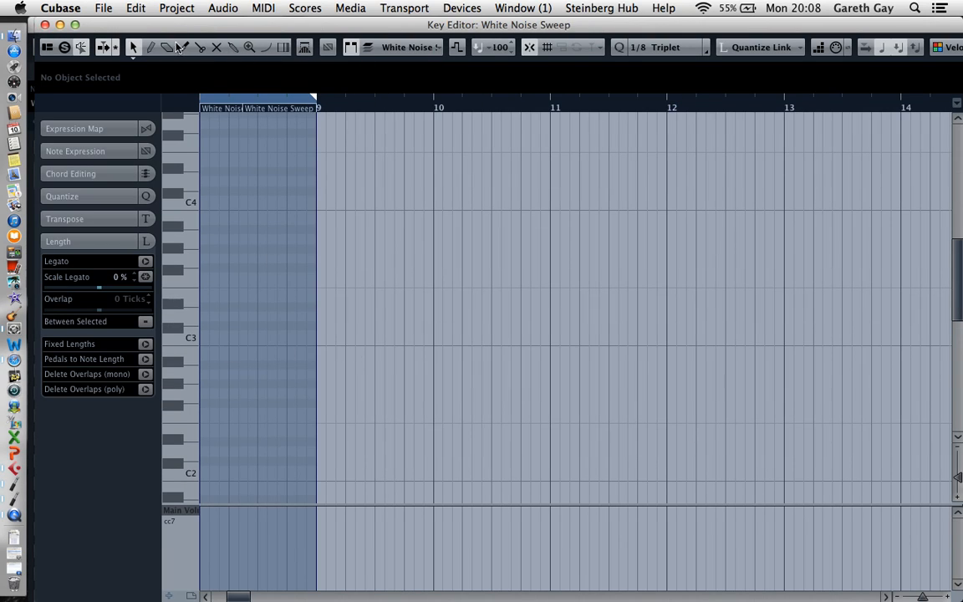
click(151, 49)
drag(204, 316, 323, 317)
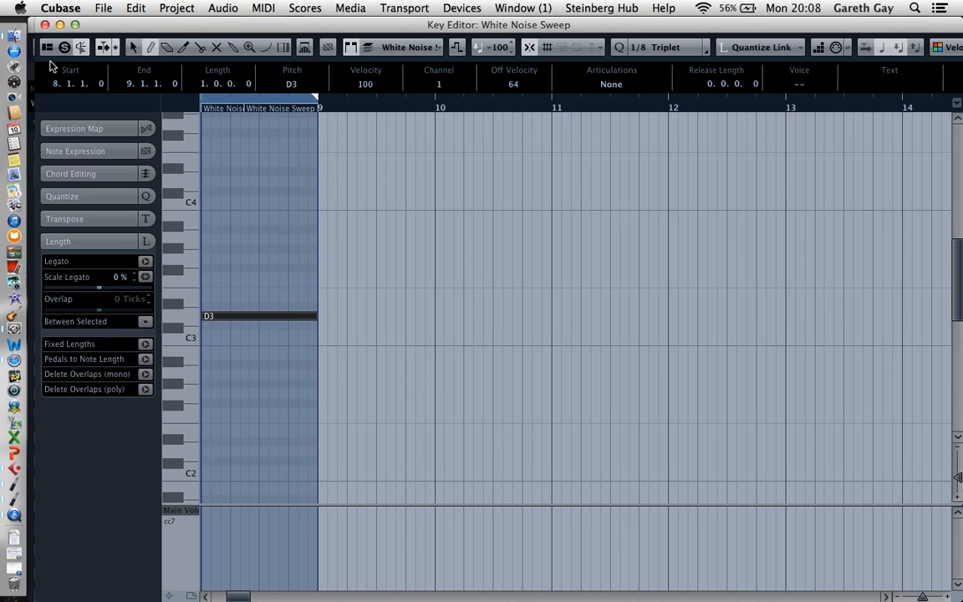
click(45, 25)
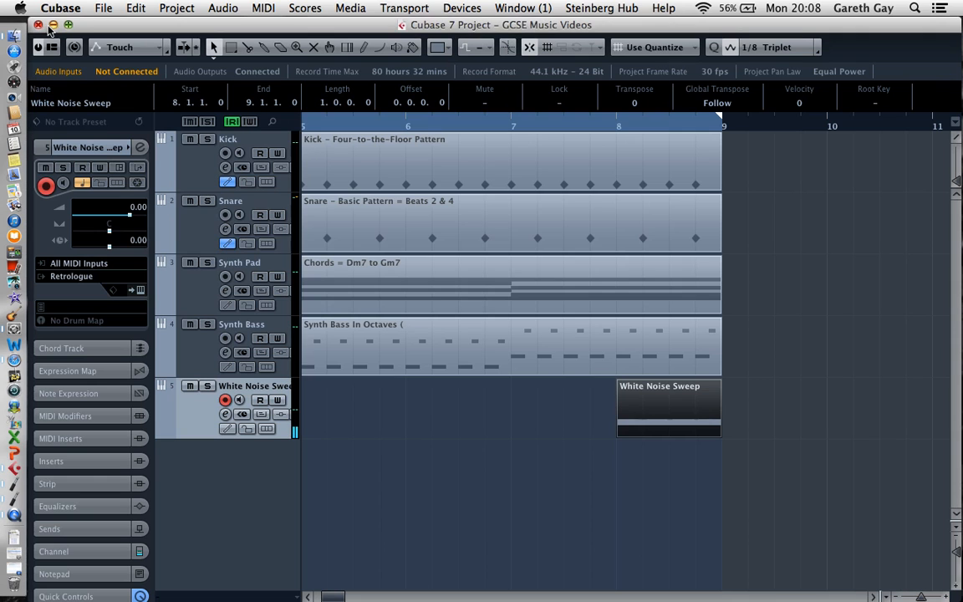
Show the White Noise Sweep track's automation lane and assign it to Retrologue's Filter Cutoff parameter
click(162, 431)
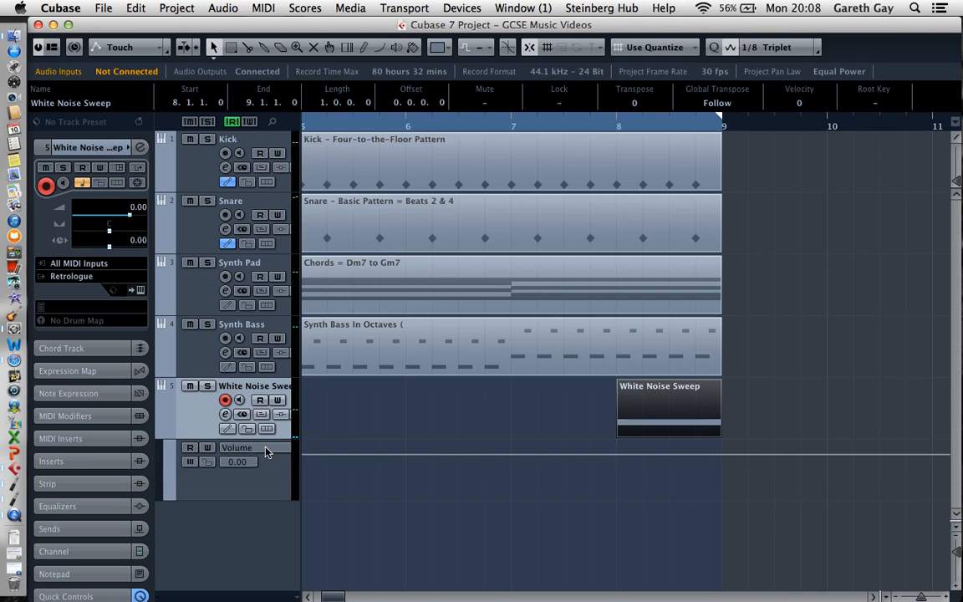
click(266, 453)
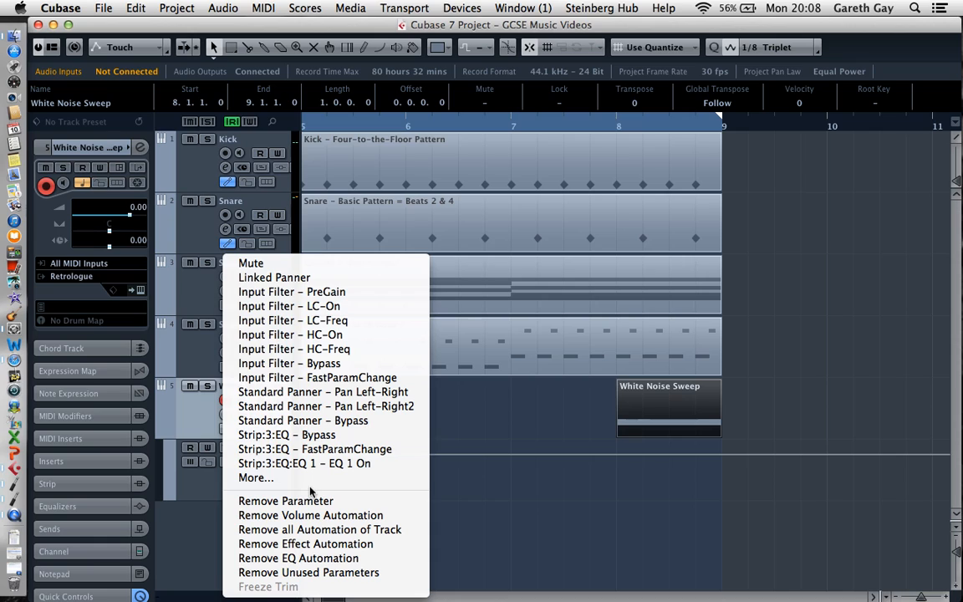
click(256, 478)
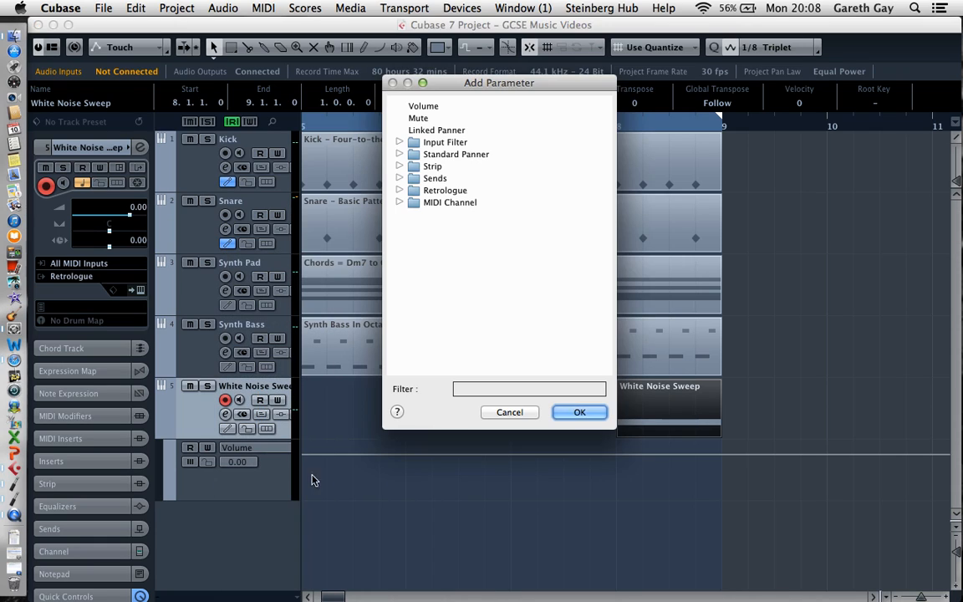
click(401, 191)
scroll(479, 290, down, 10)
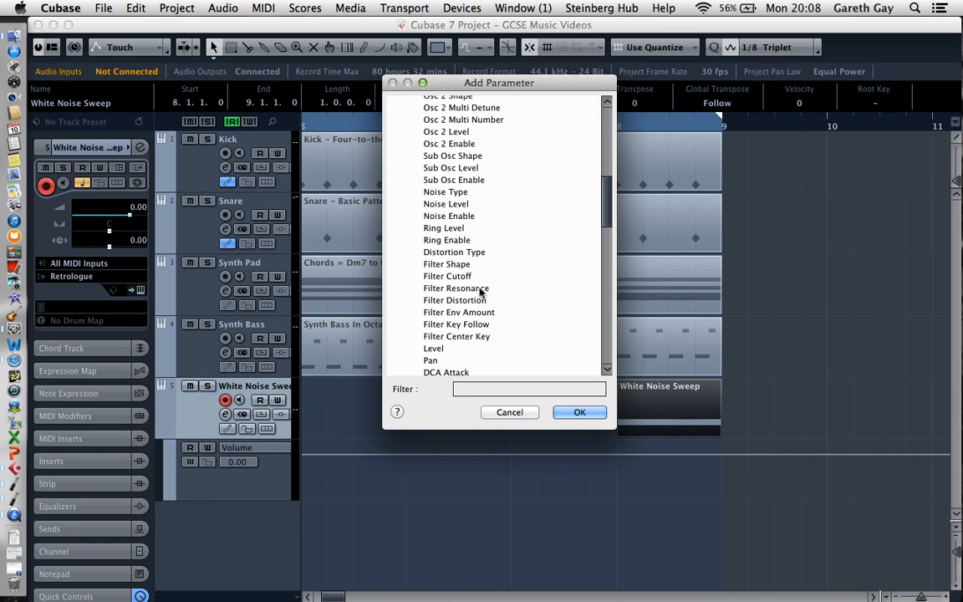
drag(608, 201, 610, 122)
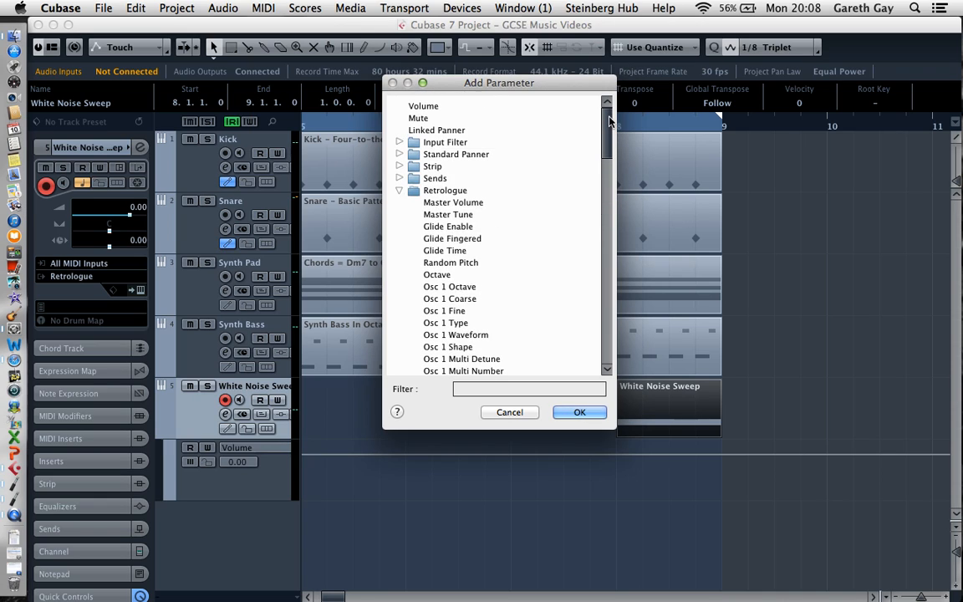
scroll(554, 132, down, 15)
double_click(470, 210)
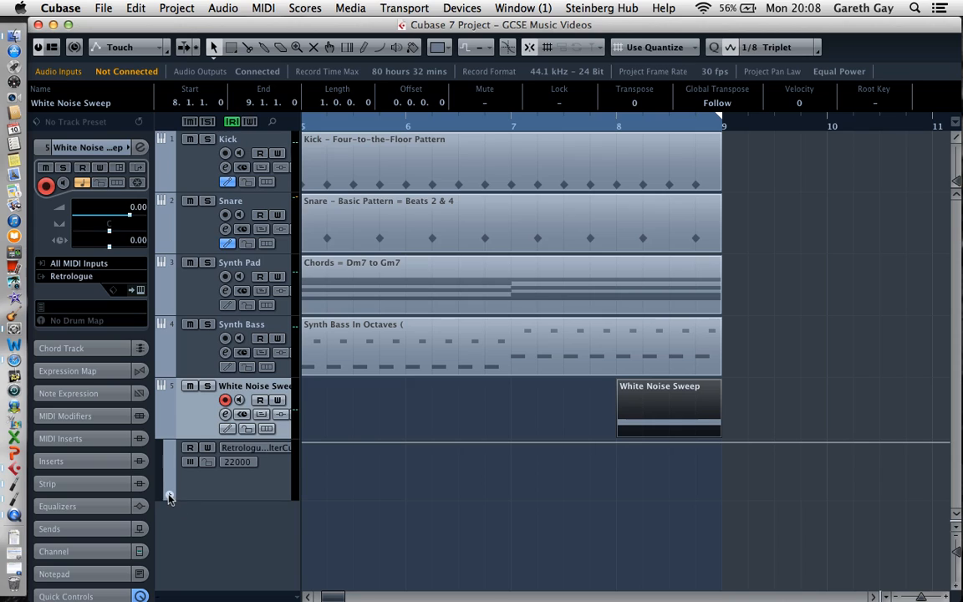
Add a second automation lane to the White Noise Sweep track and assign it to Retrologue's Filter Resonance
click(169, 497)
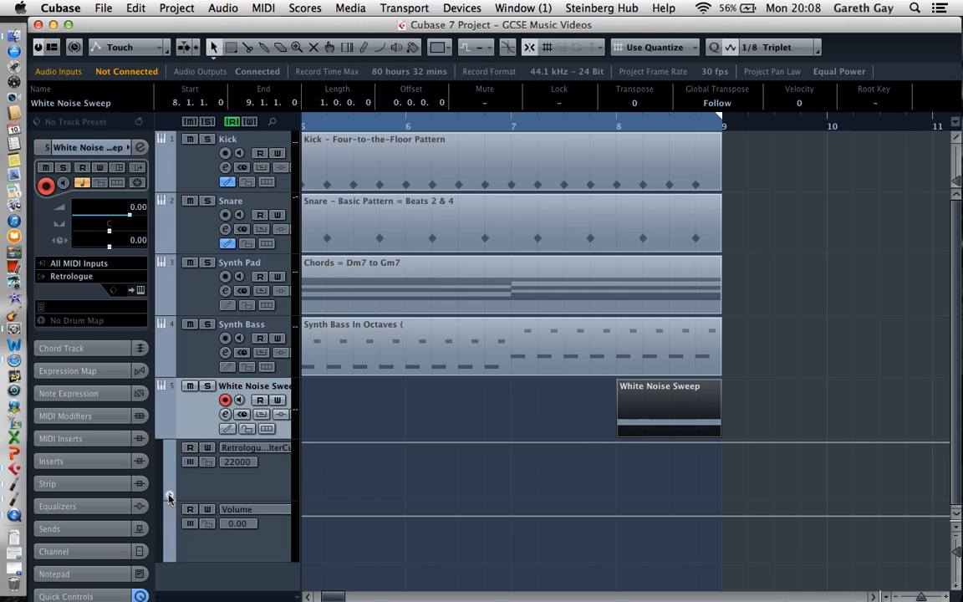
click(251, 509)
mouse_move(288, 600)
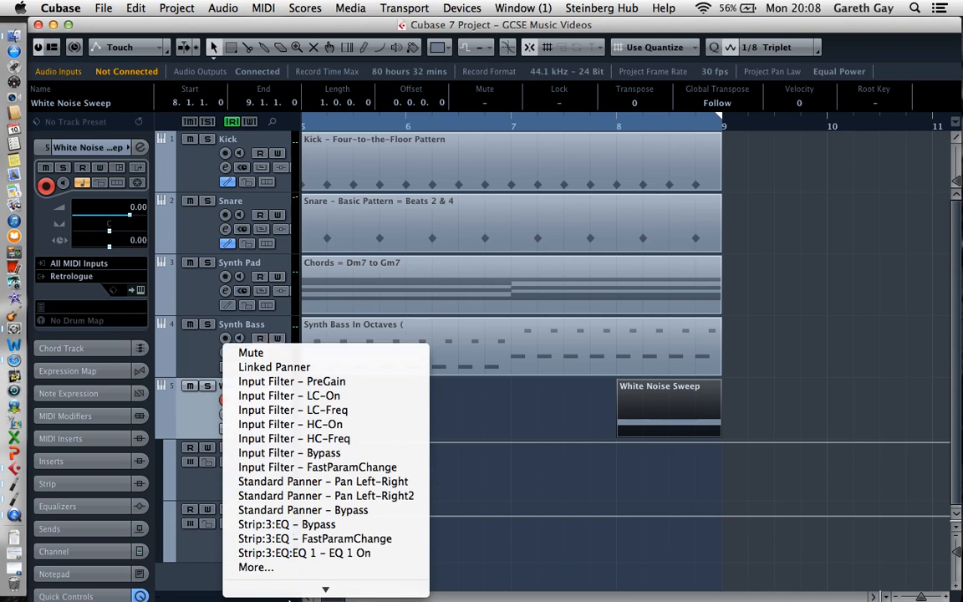
click(281, 484)
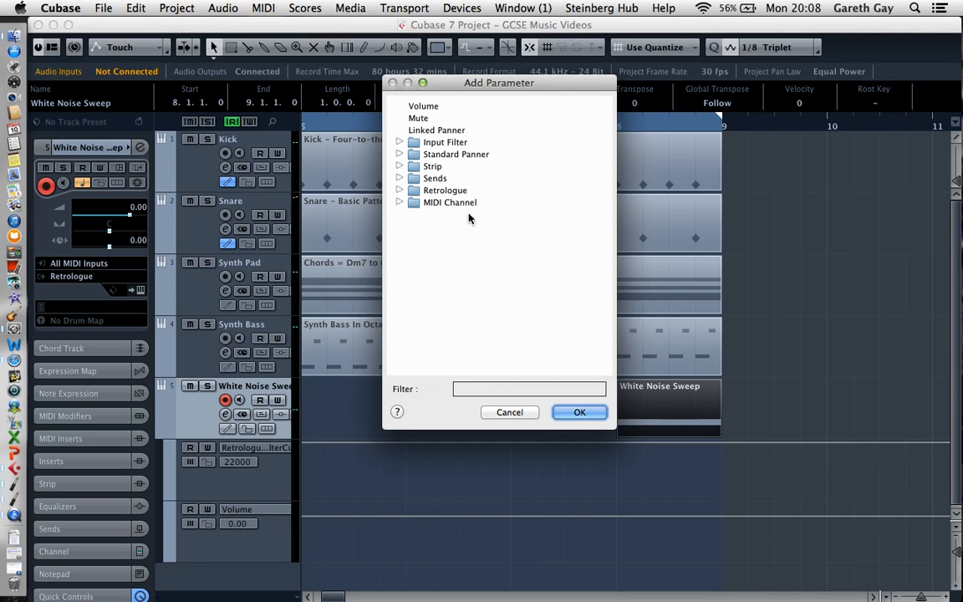
click(400, 191)
drag(610, 148, 609, 222)
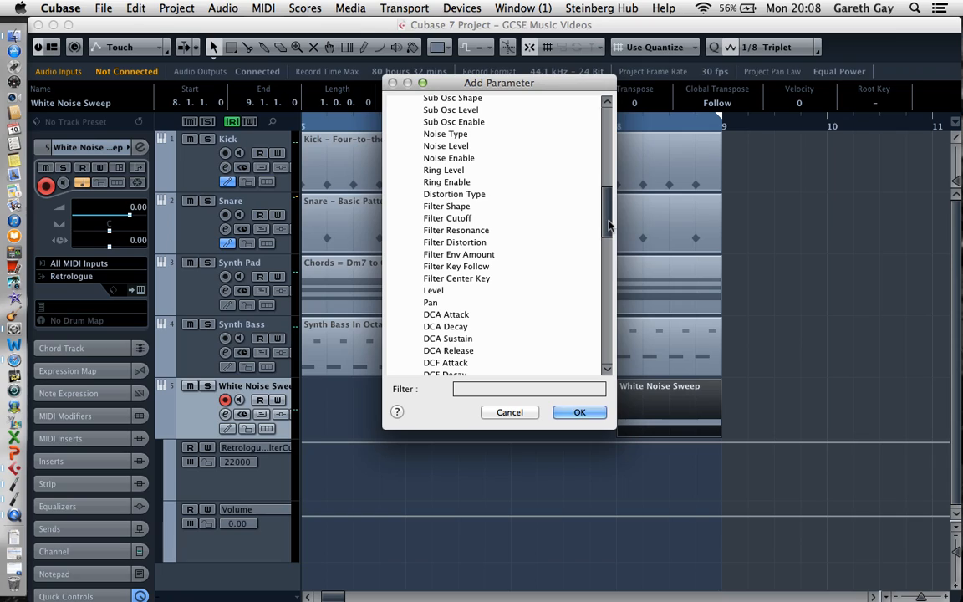
double_click(469, 234)
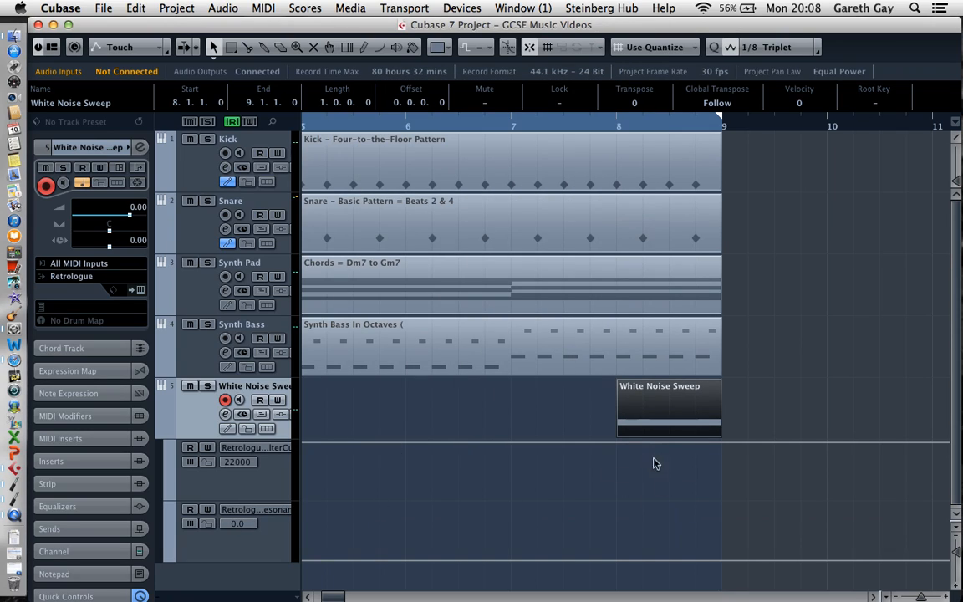
Draw rising curved automation across bar 8 in the Filter Resonance lane and in the Filter Cutoff lane
click(957, 587)
click(958, 587)
click(958, 587)
click(957, 587)
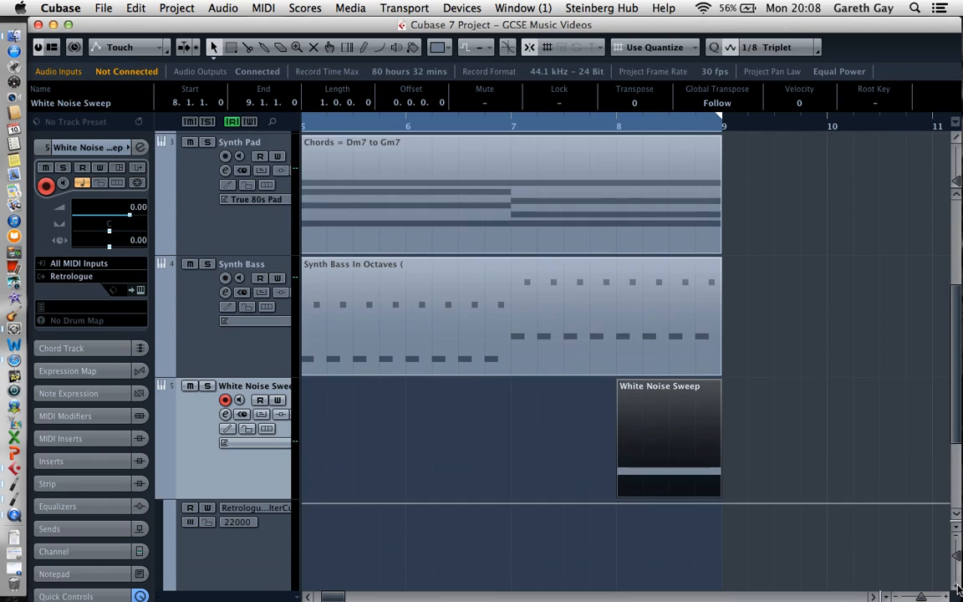
click(958, 588)
drag(958, 416, 960, 493)
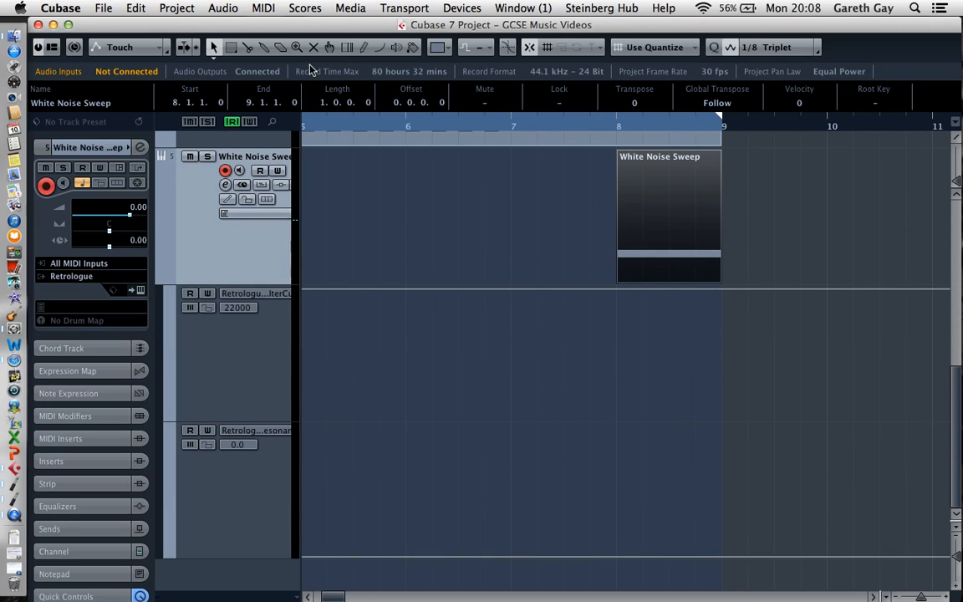
click(381, 47)
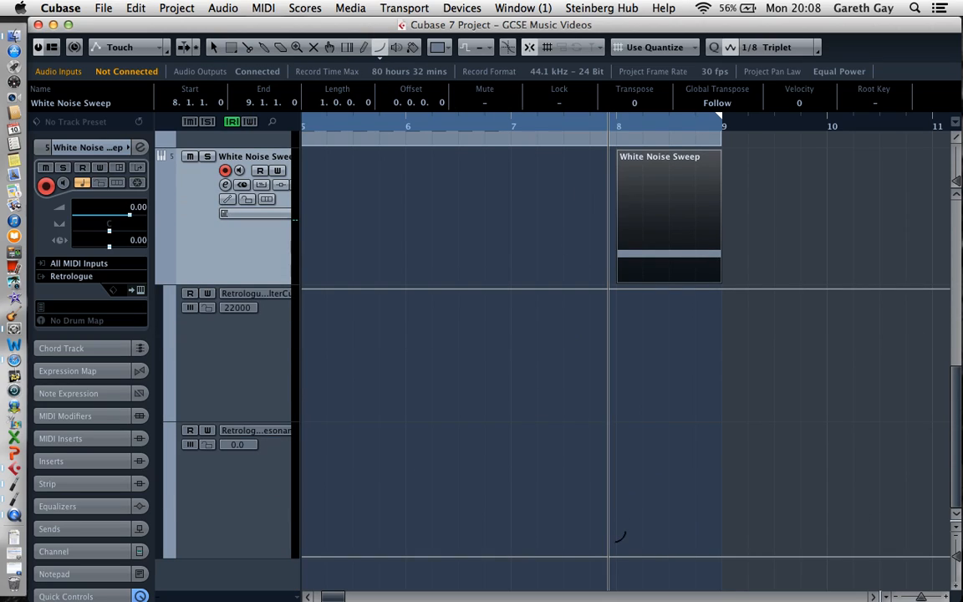
drag(619, 538, 721, 427)
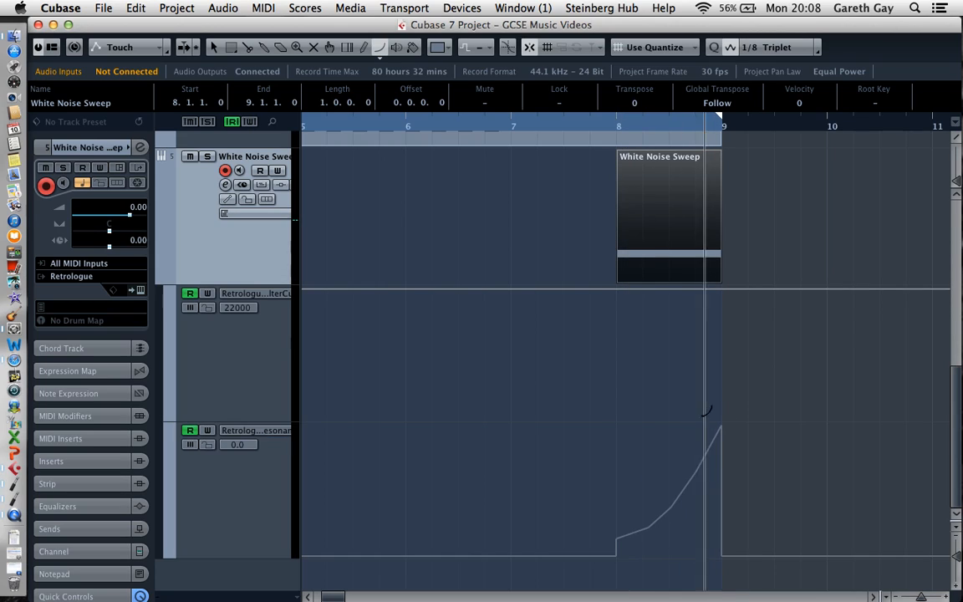
drag(619, 397, 724, 271)
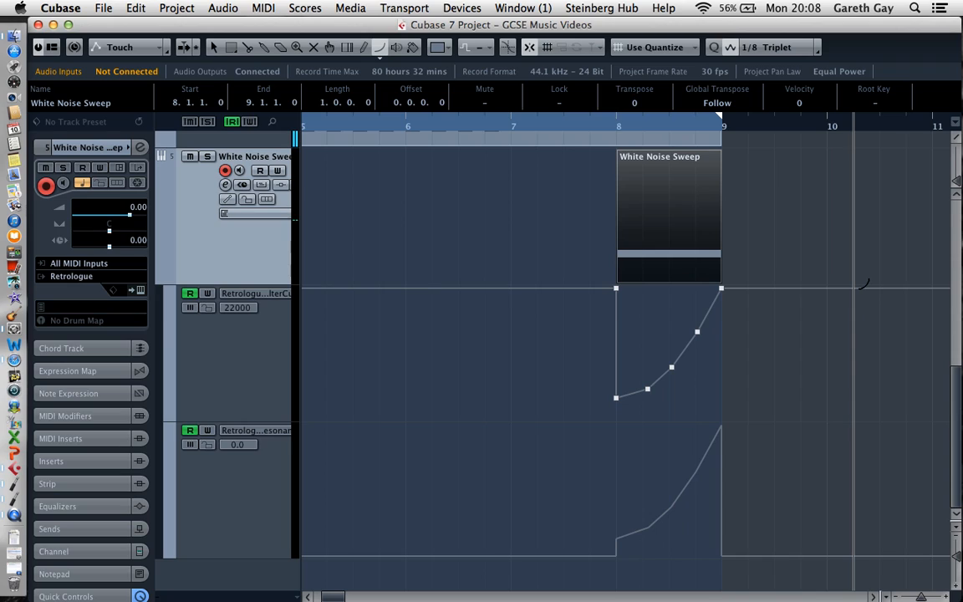
Audition the sweep and raise the lower points of the cutoff and resonance curves, setting the resonance point at 8.4.1.0 to 75.9
key(1)
key(space)
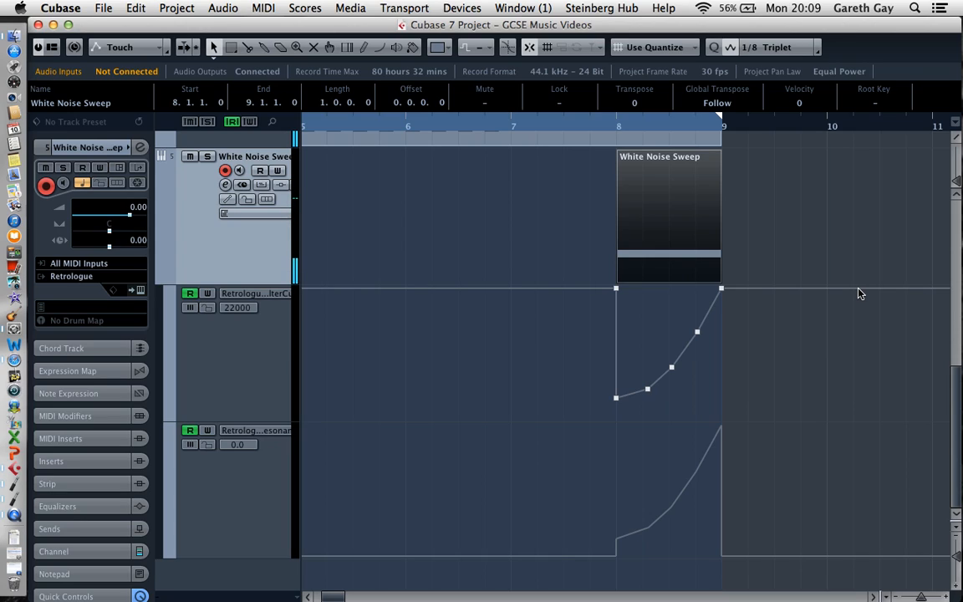
drag(591, 410, 686, 387)
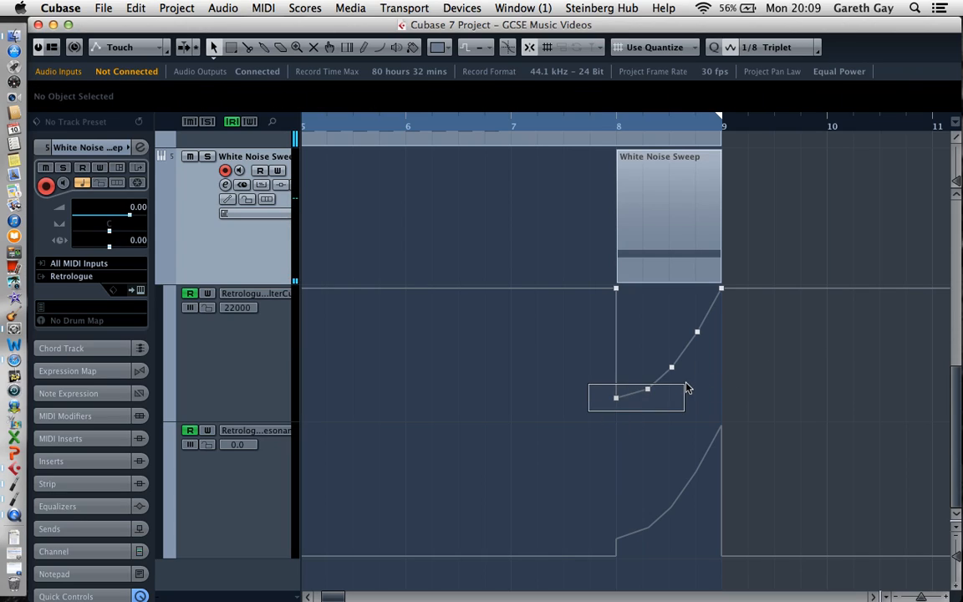
drag(620, 401, 620, 369)
click(673, 369)
drag(669, 547, 693, 457)
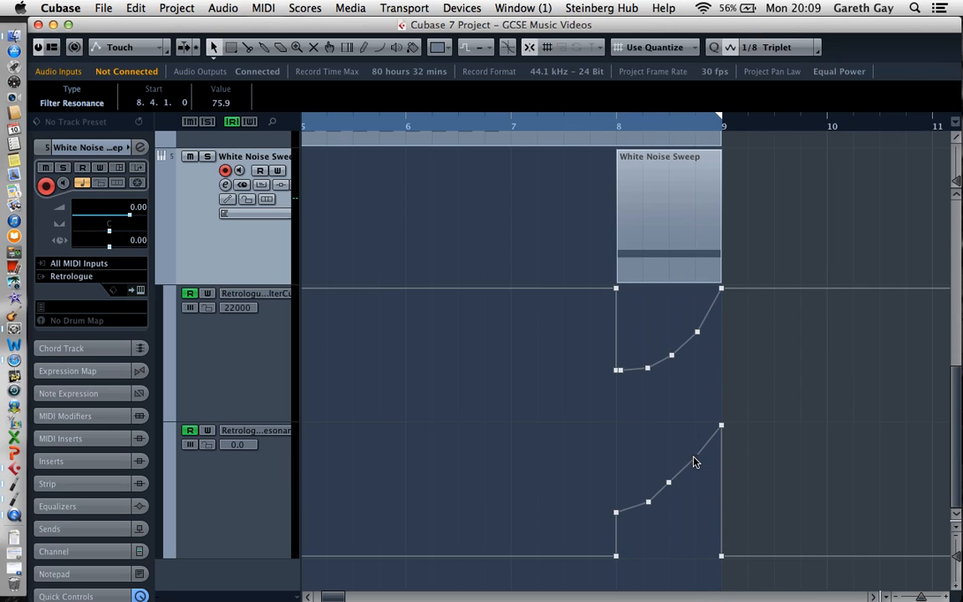
Play the project from bar 8 to check the adjusted white noise sweep
click(613, 124)
key(space)
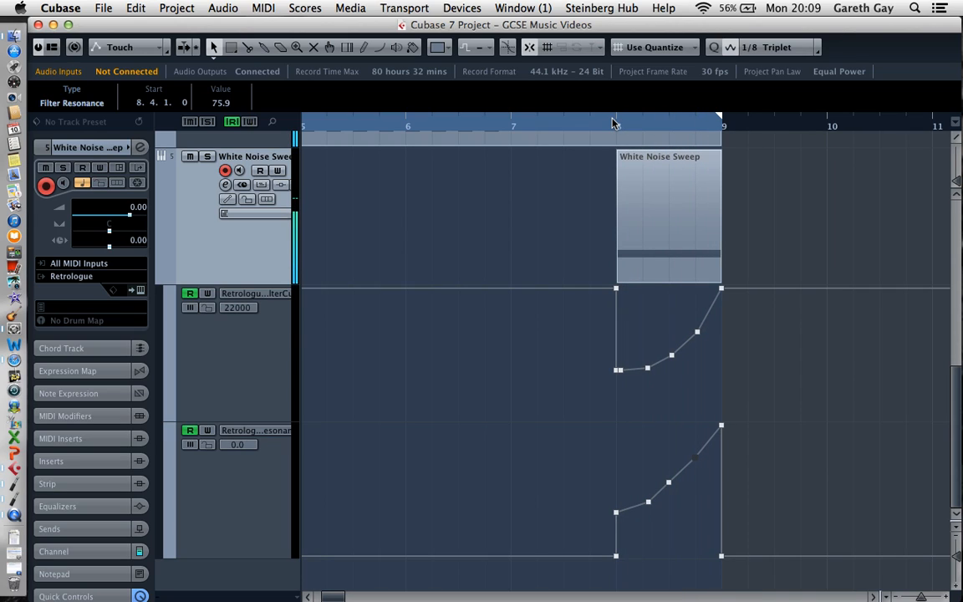
key(g)
key(g)
key(g)
key(g)
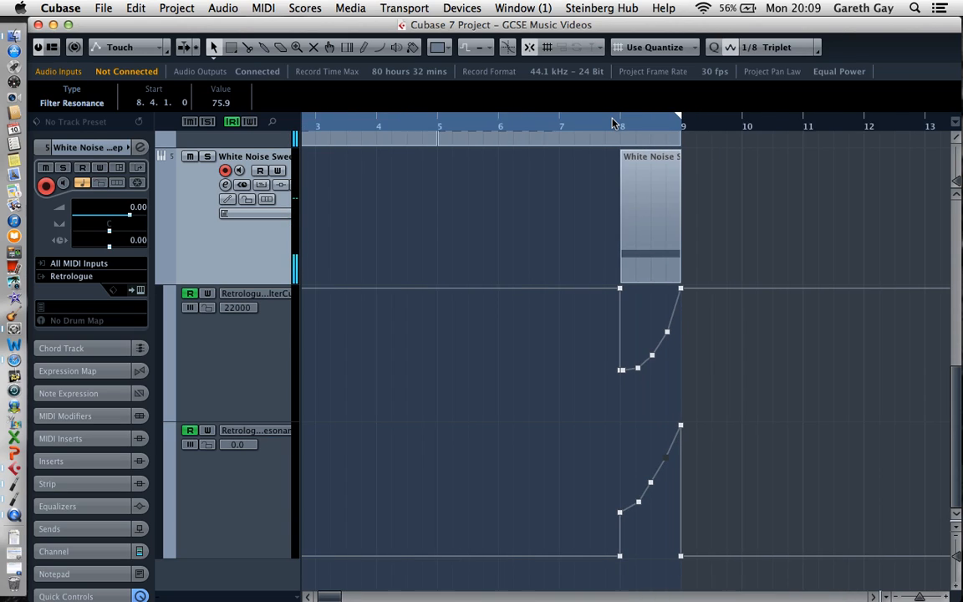
Move the White Noise Sweep part to start at bar 7 and extend its end to bar 9
key(h)
key(h)
key(g)
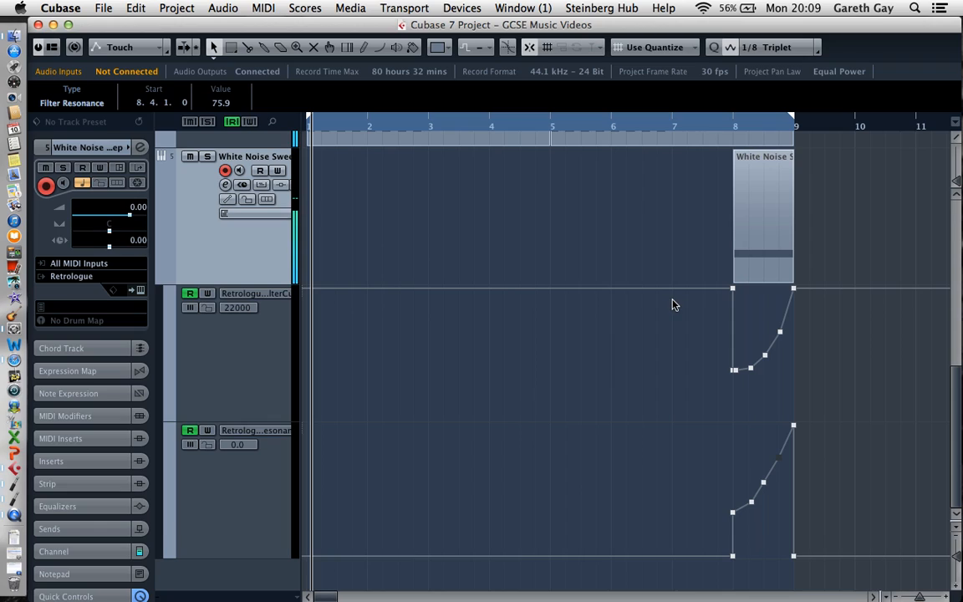
drag(748, 204, 688, 200)
drag(733, 279, 764, 259)
Lengthen the D3 note inside the White Noise Sweep part so it sustains from bar 7 to bar 9
double_click(763, 259)
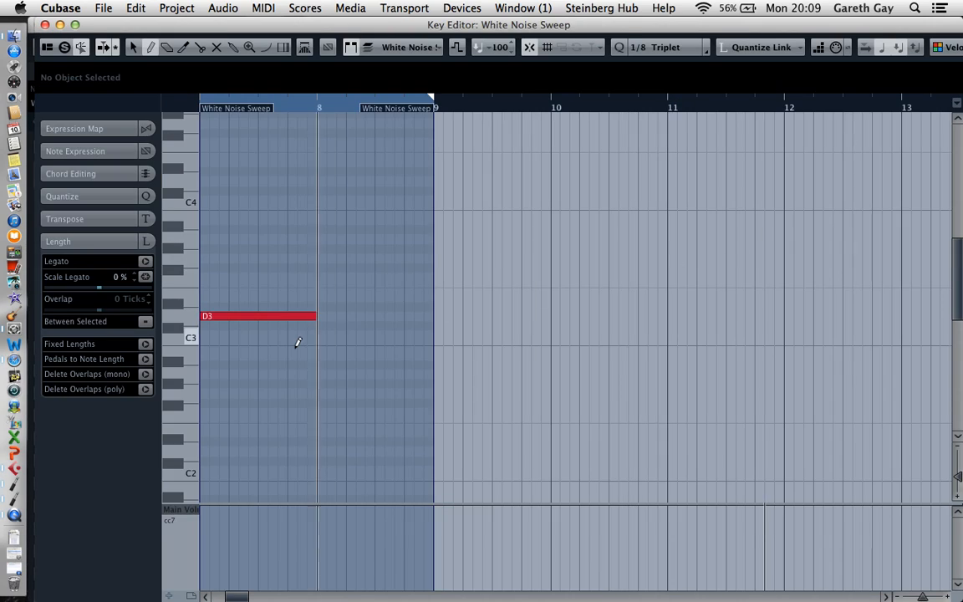
click(319, 313)
drag(320, 311, 434, 301)
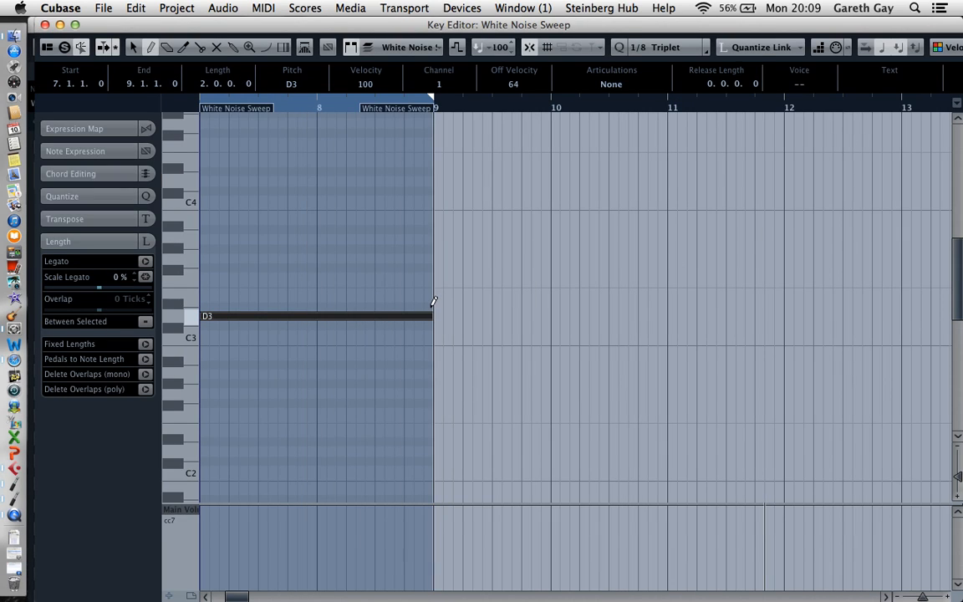
click(45, 25)
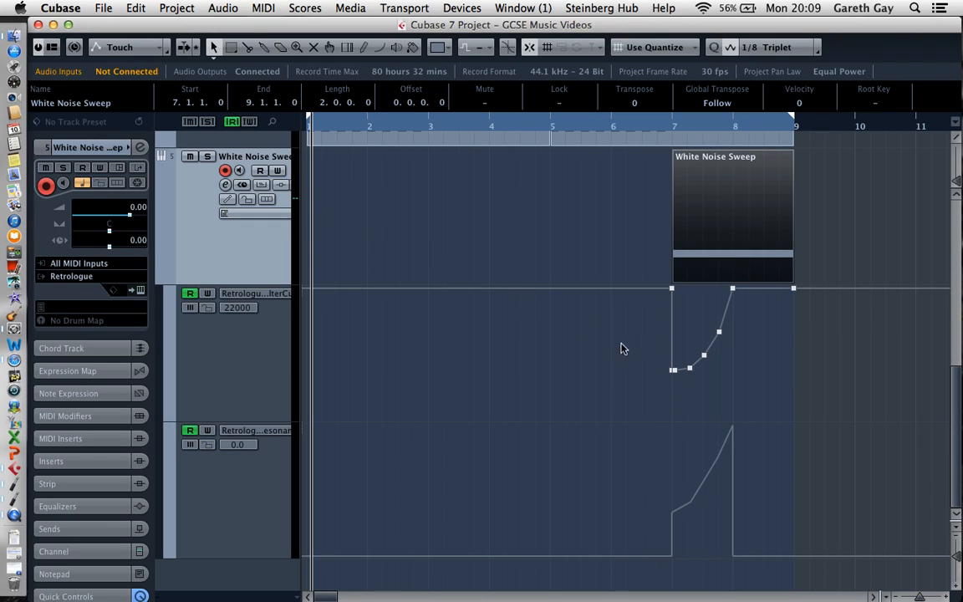
Delete all automation points from the Filter Resonance and Filter Cutoff lanes of the White Noise Sweep track
drag(626, 422, 787, 508)
key(Delete)
drag(662, 500, 751, 587)
mouse_move(821, 580)
mouse_down()
mouse_move(706, 540)
mouse_move(657, 487)
mouse_up()
key(Delete)
drag(770, 381, 651, 292)
key(Delete)
drag(815, 310, 788, 292)
key(Delete)
Draw parabolic Filter Cutoff automation falling across bar 7 and rising from mid-bar 8 to bar 9, and connect the curves along the low value
click(380, 47)
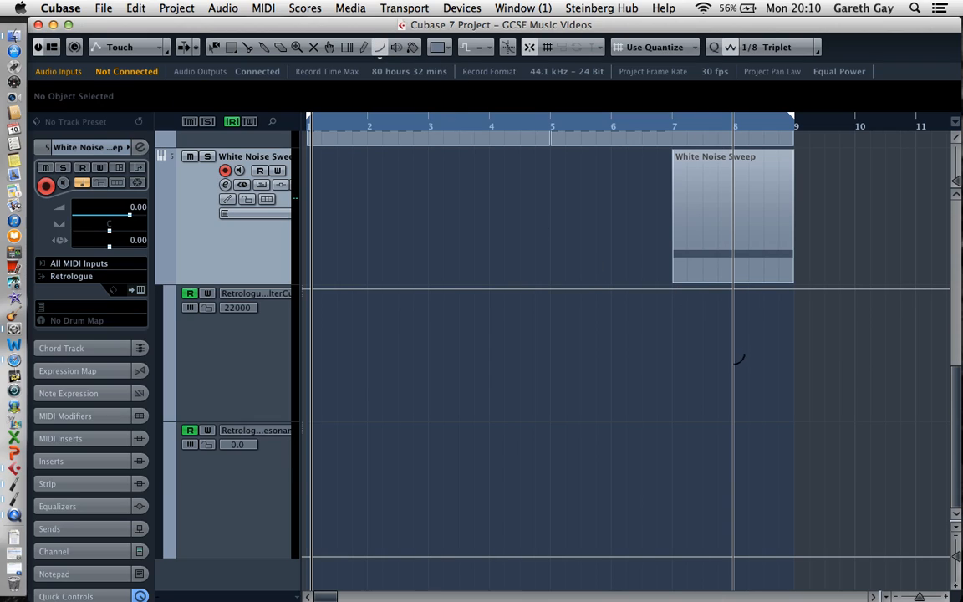
drag(735, 368, 670, 289)
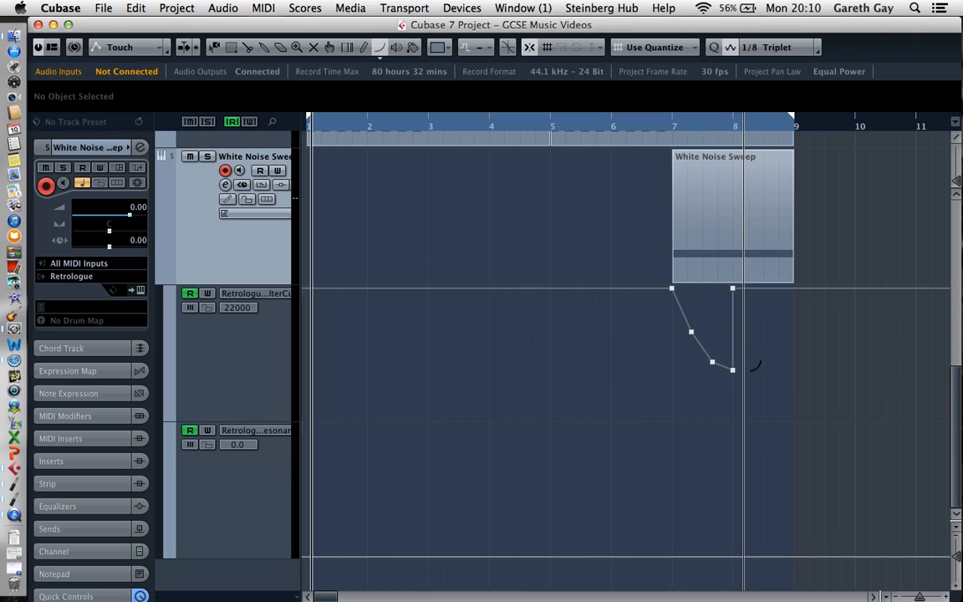
mouse_move(766, 370)
mouse_down()
mouse_move(803, 276)
mouse_move(795, 288)
mouse_up()
key(1)
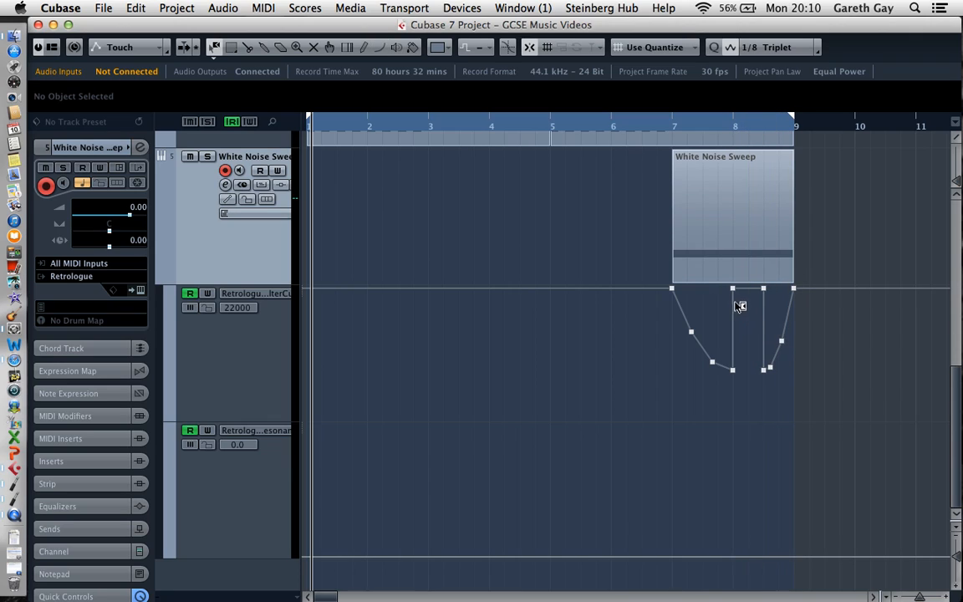
click(735, 290)
drag(741, 293, 770, 368)
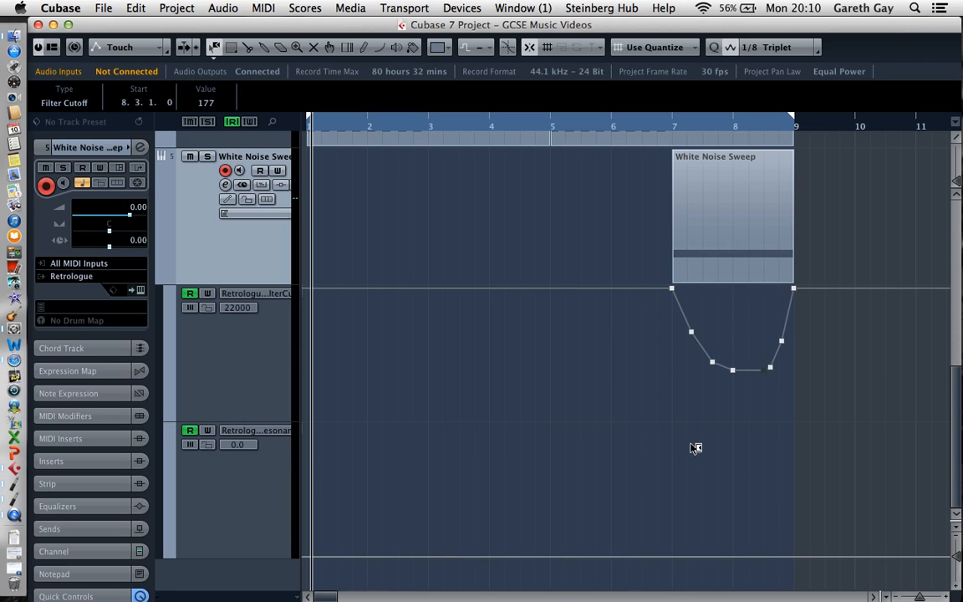
Draw straight-line Filter Resonance automation that drops steeply from the maximum at bar 7 and climbs back to the maximum at bar 9
click(379, 47)
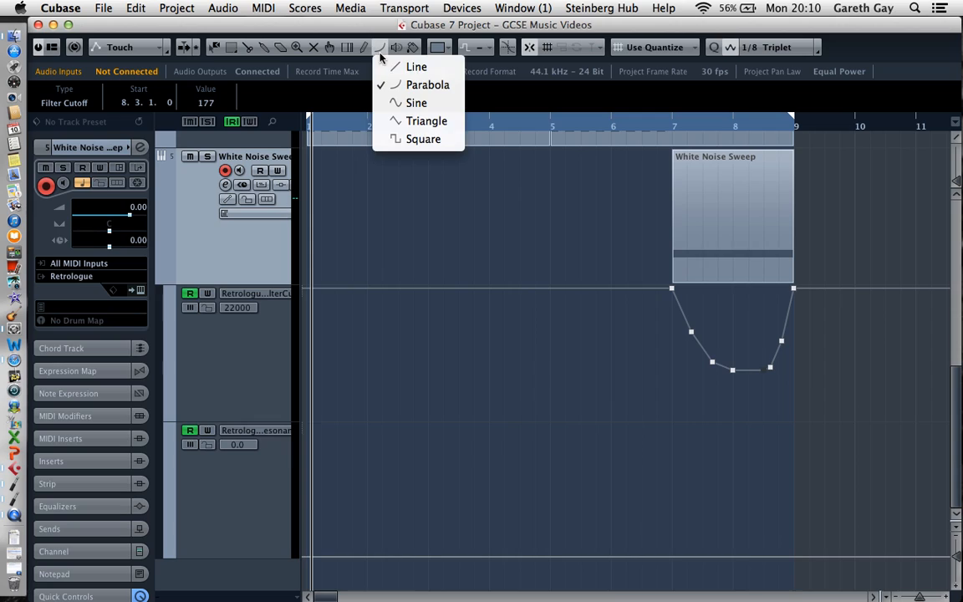
click(401, 65)
drag(673, 511, 794, 426)
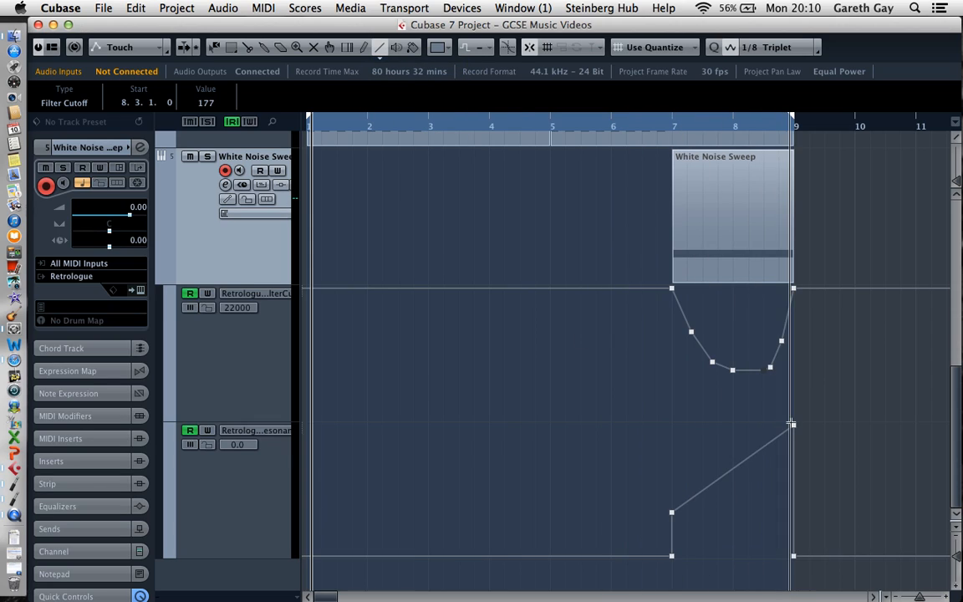
drag(673, 426, 691, 498)
Play the project from just before bar 5 to check the two-bar white noise sweep
key(space)
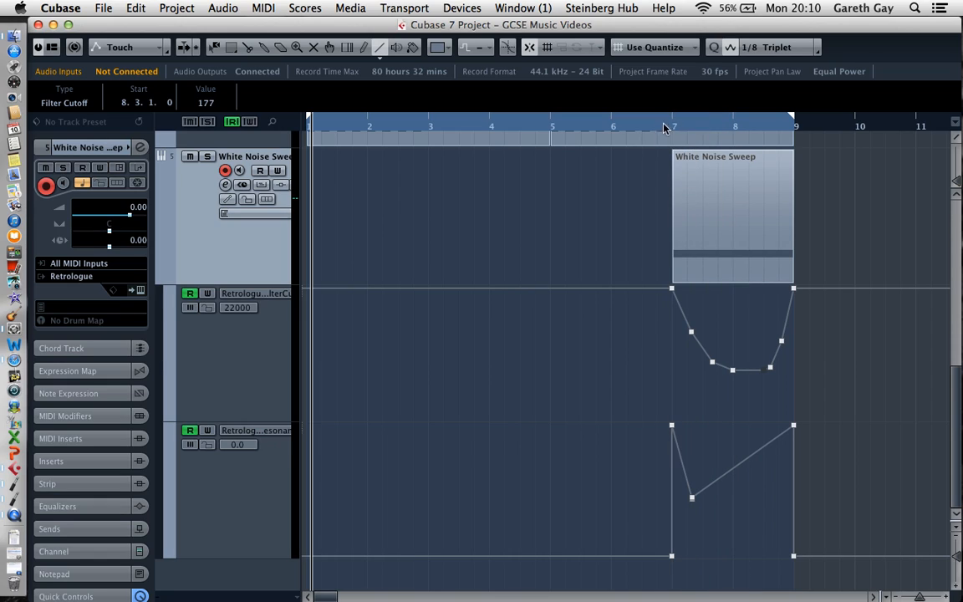
click(541, 130)
key(space)
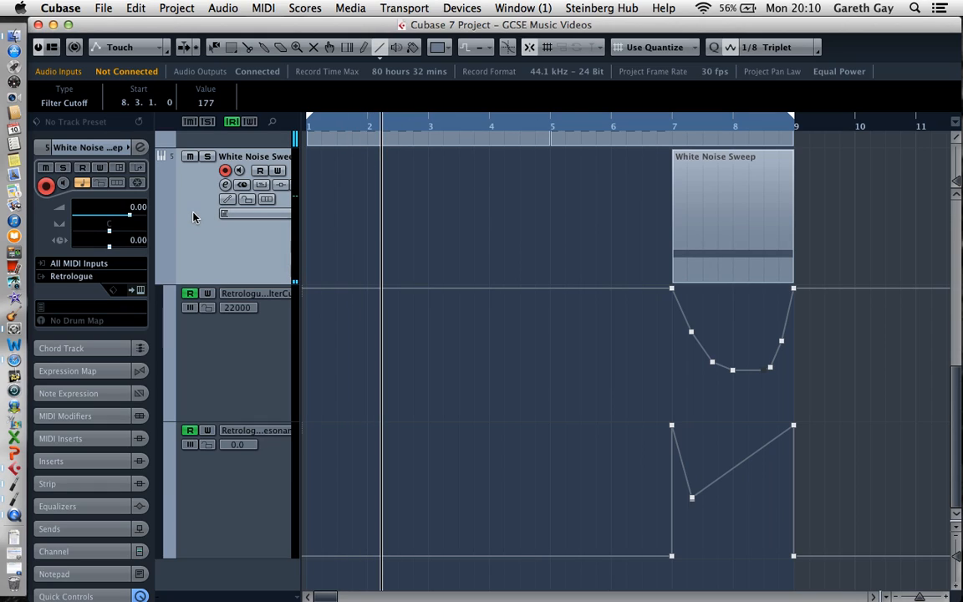
Add the MonoDelay effect to the first insert slot of the White Noise Sweep track
click(84, 471)
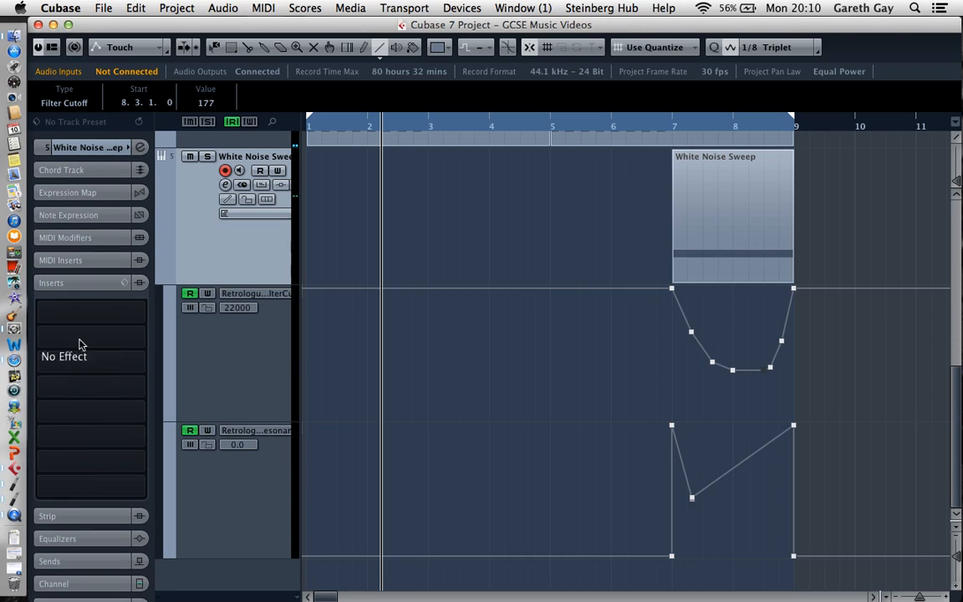
click(140, 316)
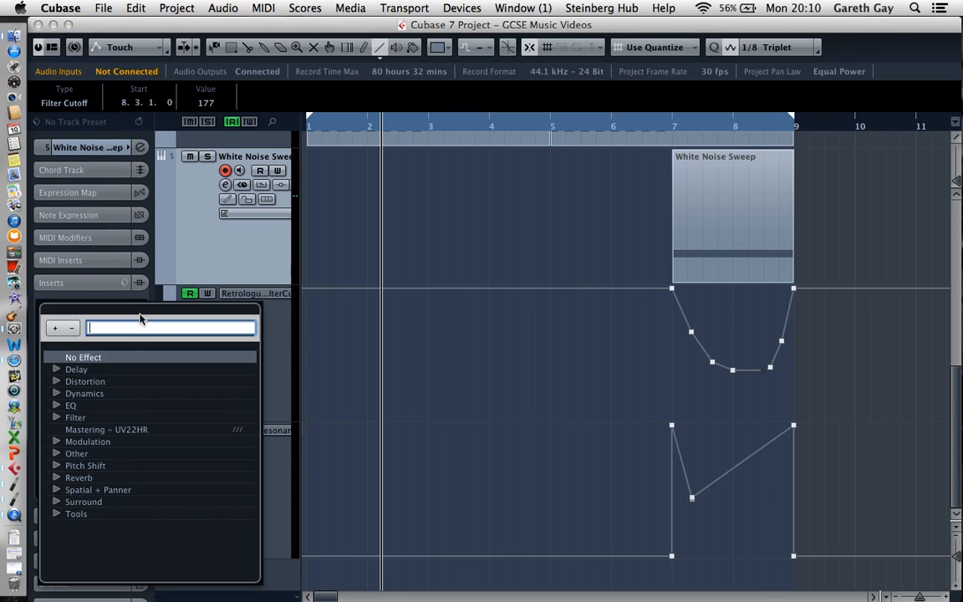
click(57, 370)
click(102, 394)
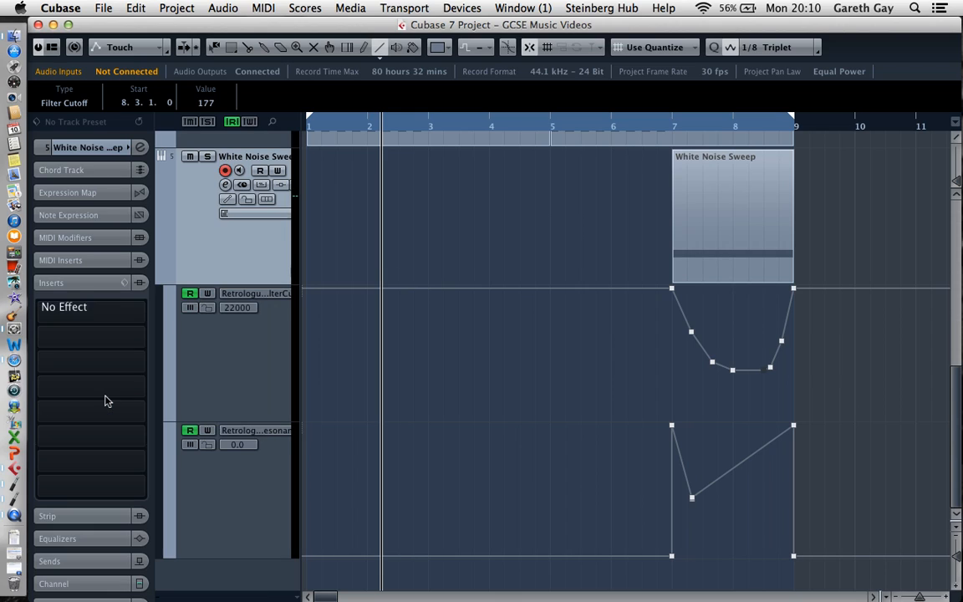
Load the Empty Hall preset in MonoDelay and audition it by playing from just before bar 7
click(447, 171)
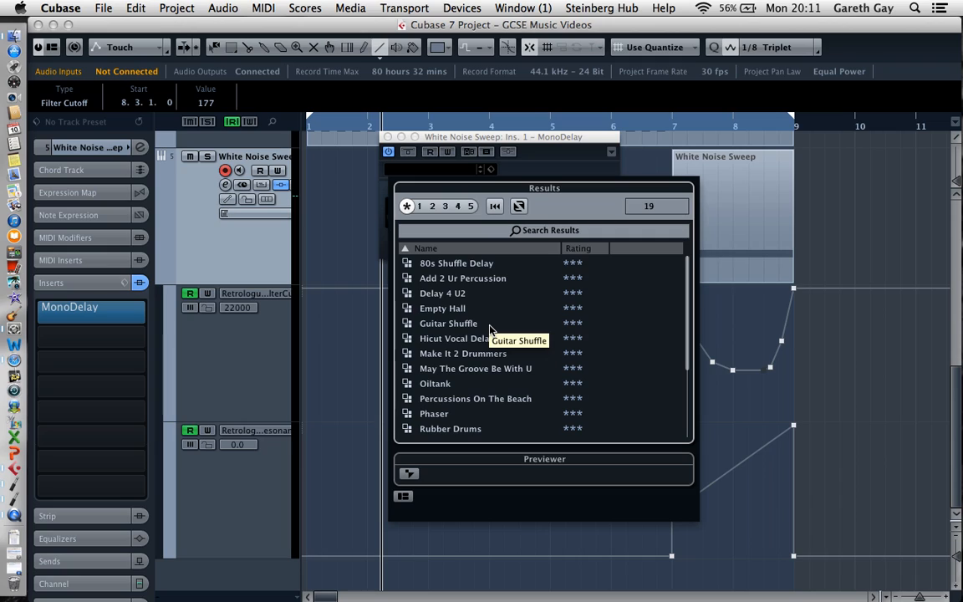
scroll(490, 328, down, 3)
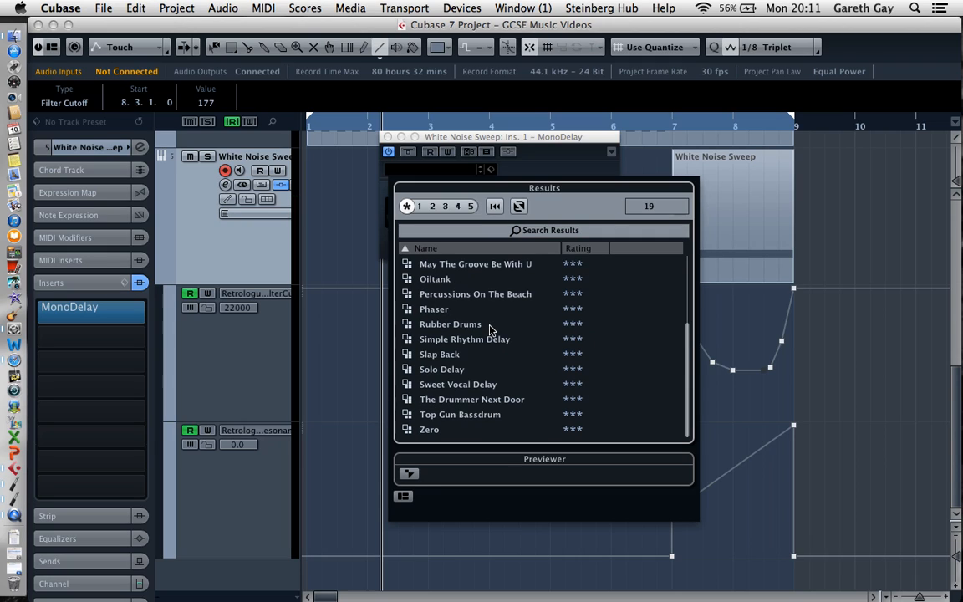
scroll(490, 329, up, 1)
scroll(474, 303, up, 2)
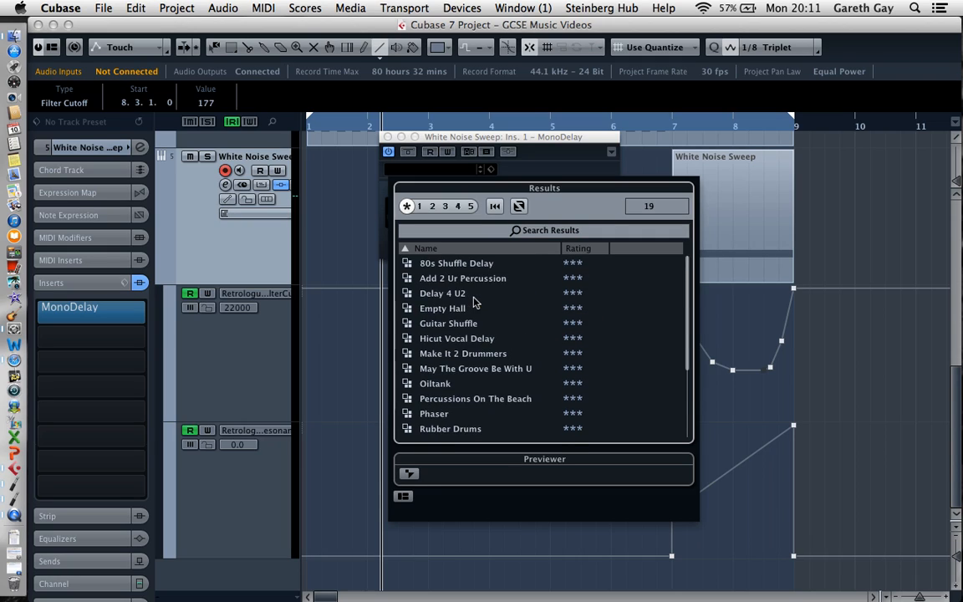
double_click(460, 311)
click(658, 126)
key(space)
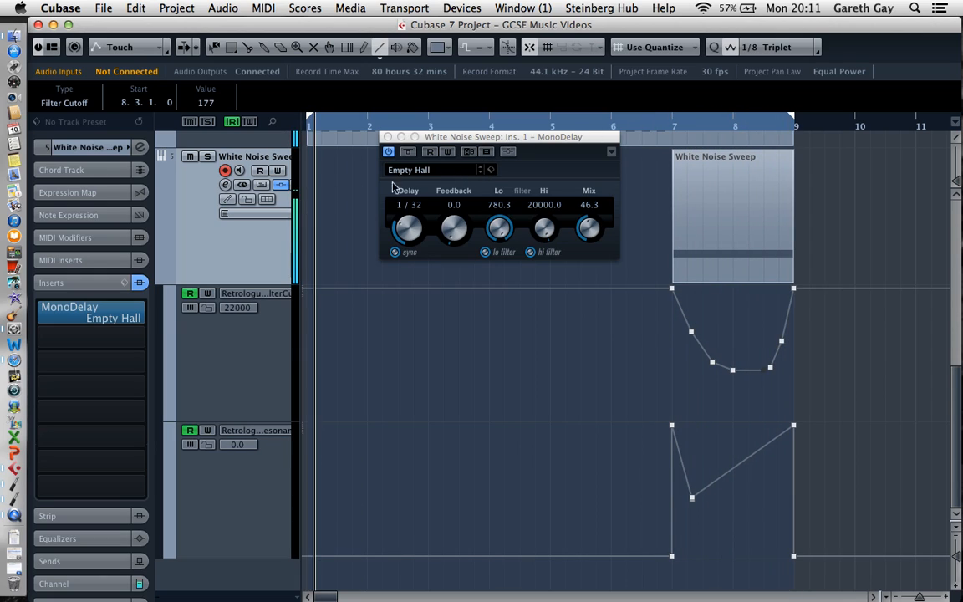
Load the Solo Delay preset in MonoDelay during playback
click(429, 172)
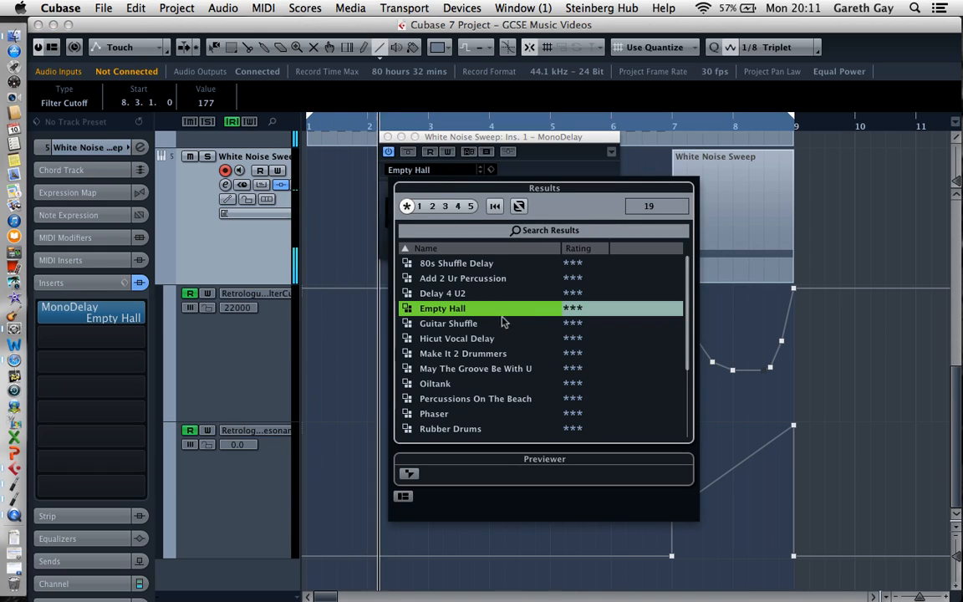
scroll(494, 404, down, 2)
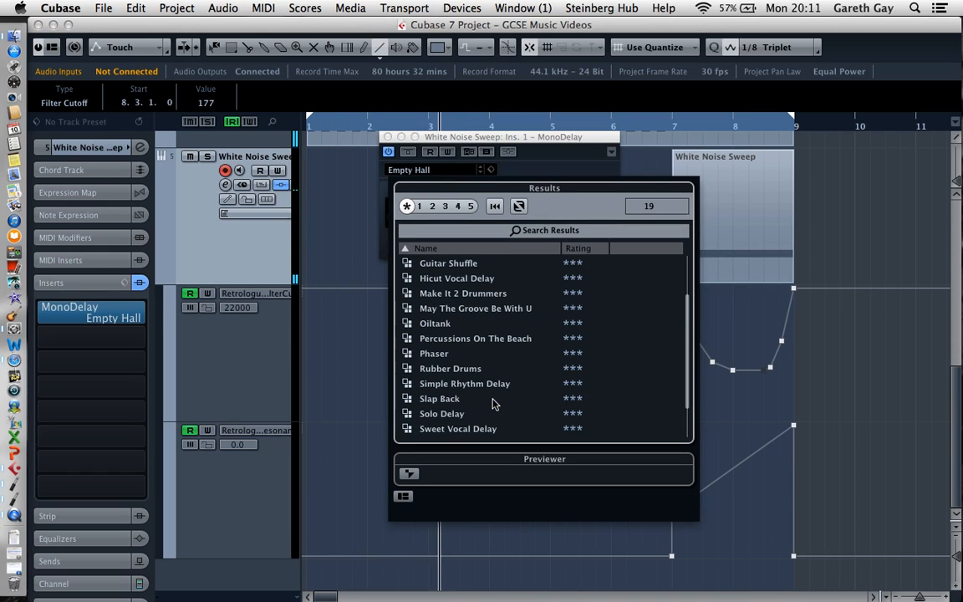
double_click(445, 413)
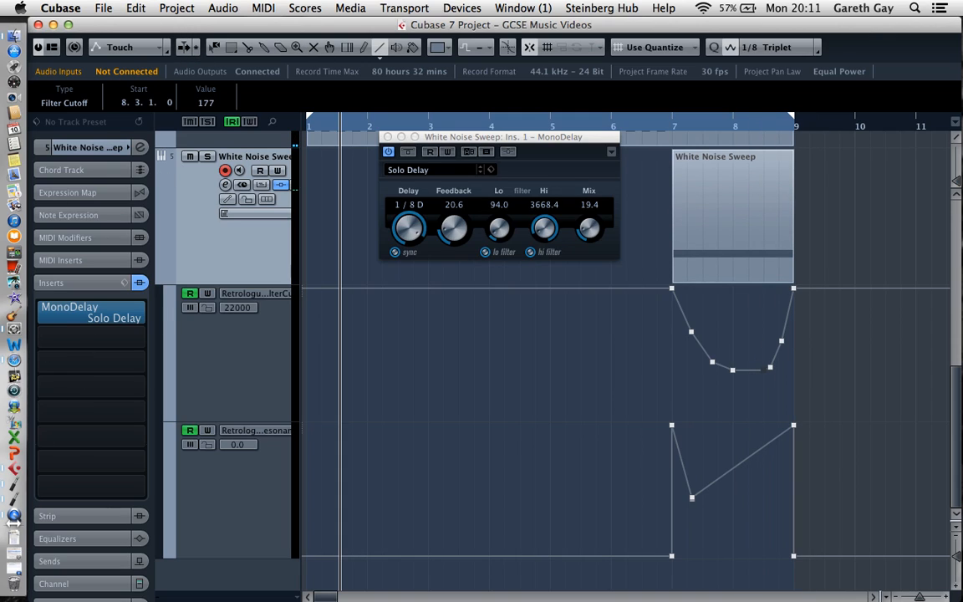
click(15, 517)
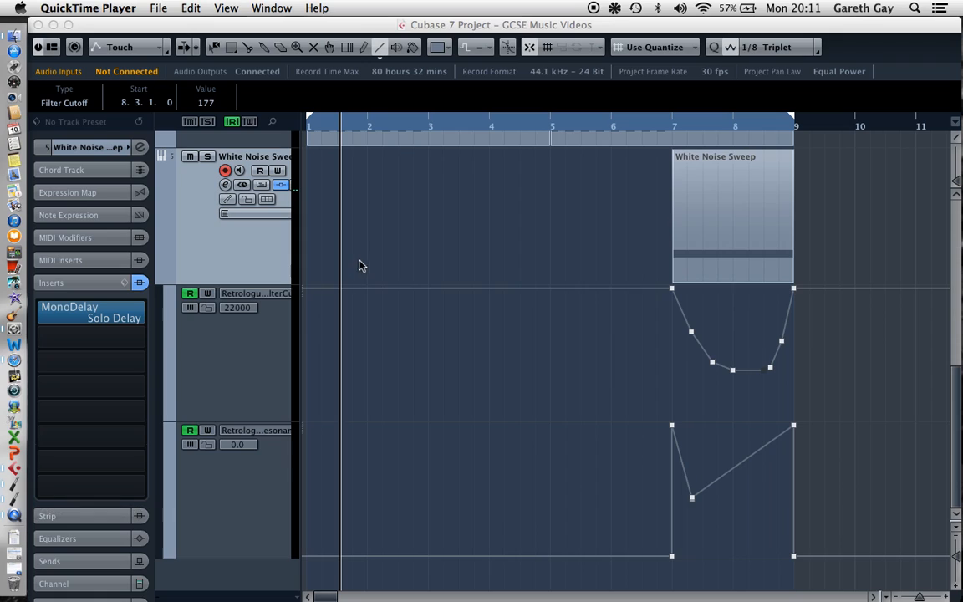